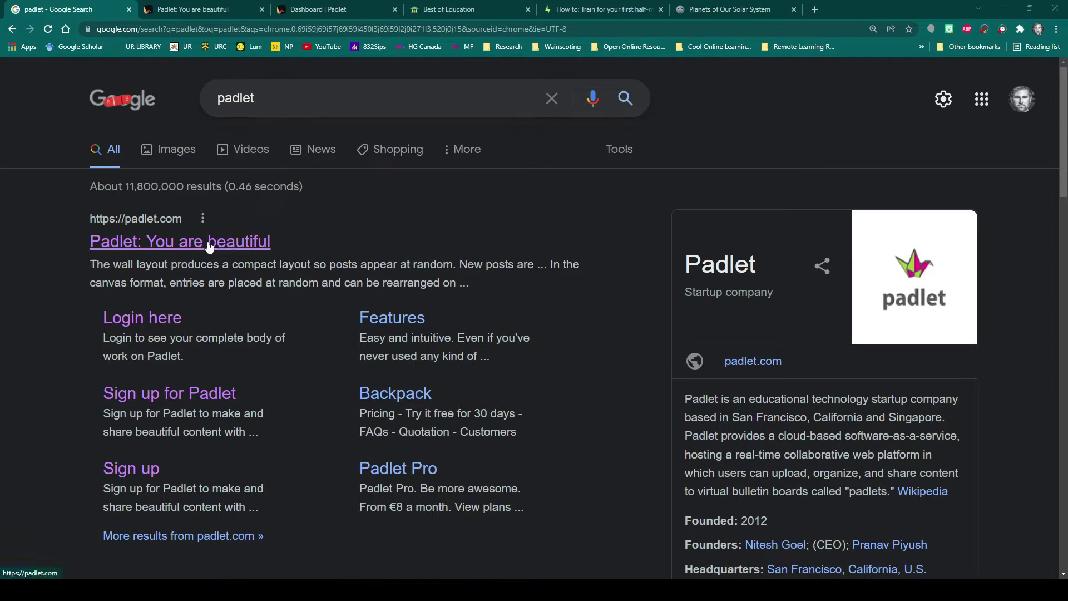
Switch from the search results to the Padlet home page and dashboard, and check the account's padlet quota.
left_click(192, 8)
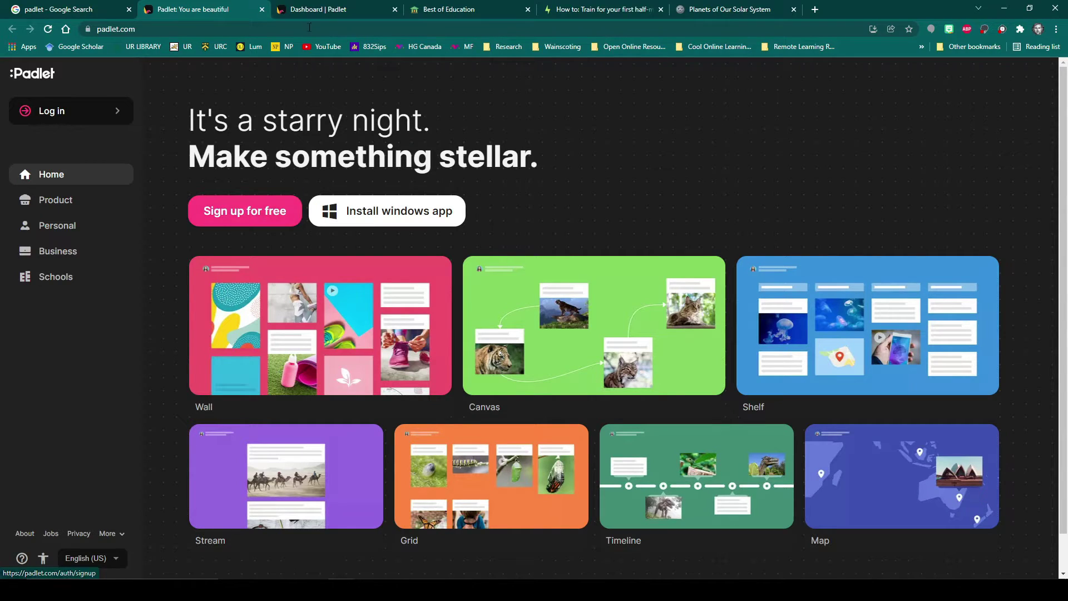
left_click(310, 9)
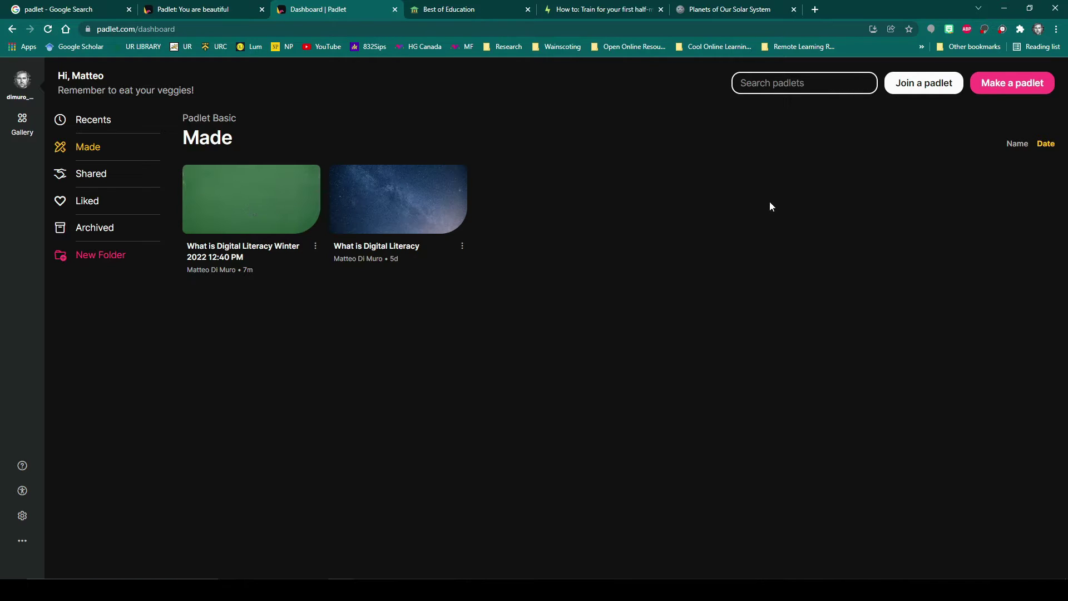
left_click(22, 540)
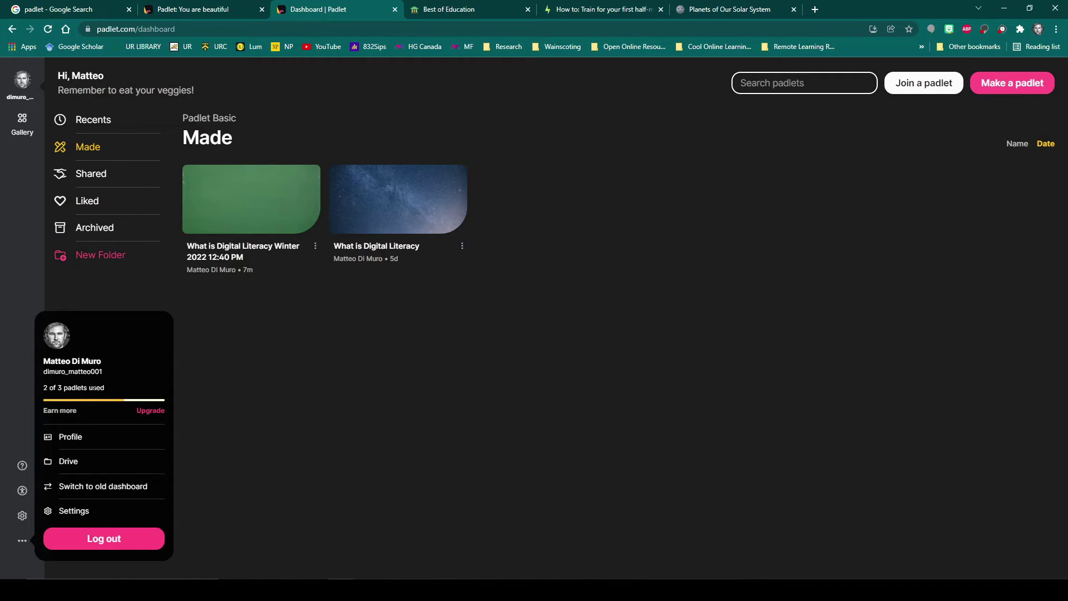
left_click(296, 347)
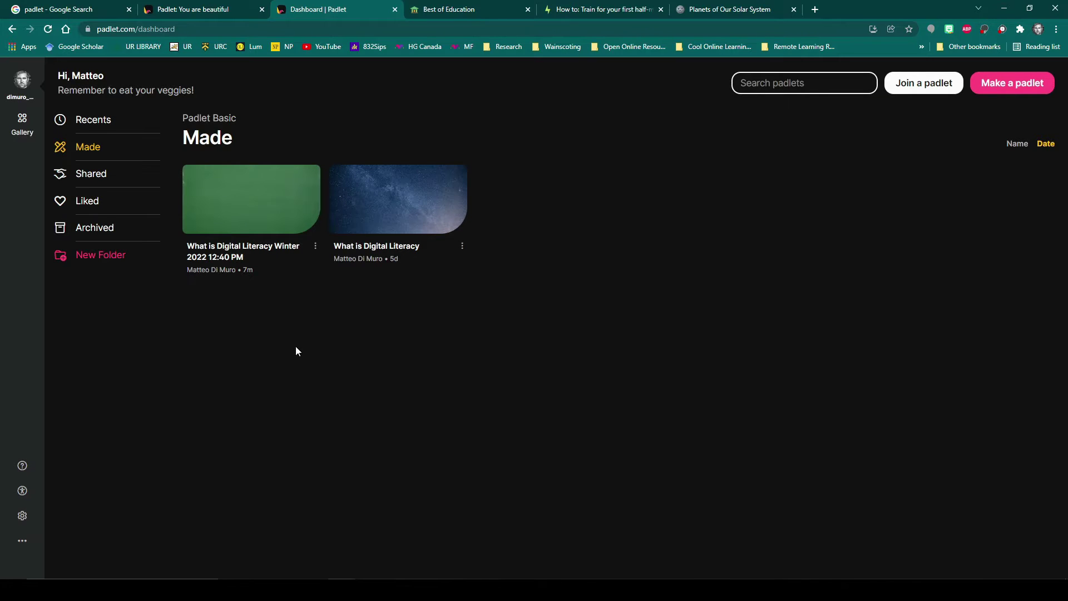
Archive the padlet "What is Digital Literacy Winter 2022 12:40 PM" and view it among the archived padlets.
left_click(315, 246)
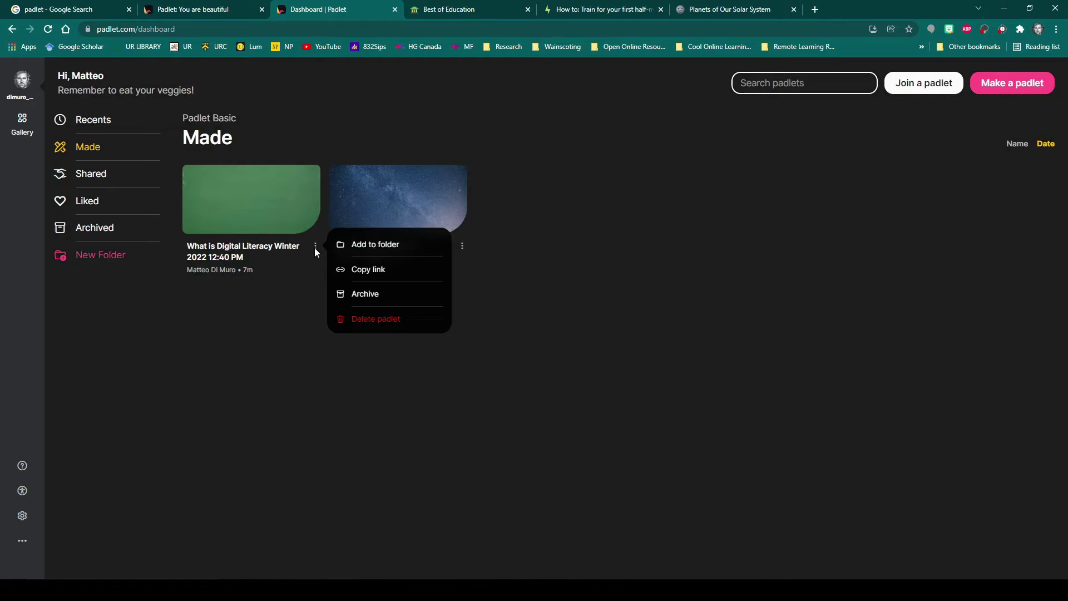
left_click(377, 293)
left_click(108, 233)
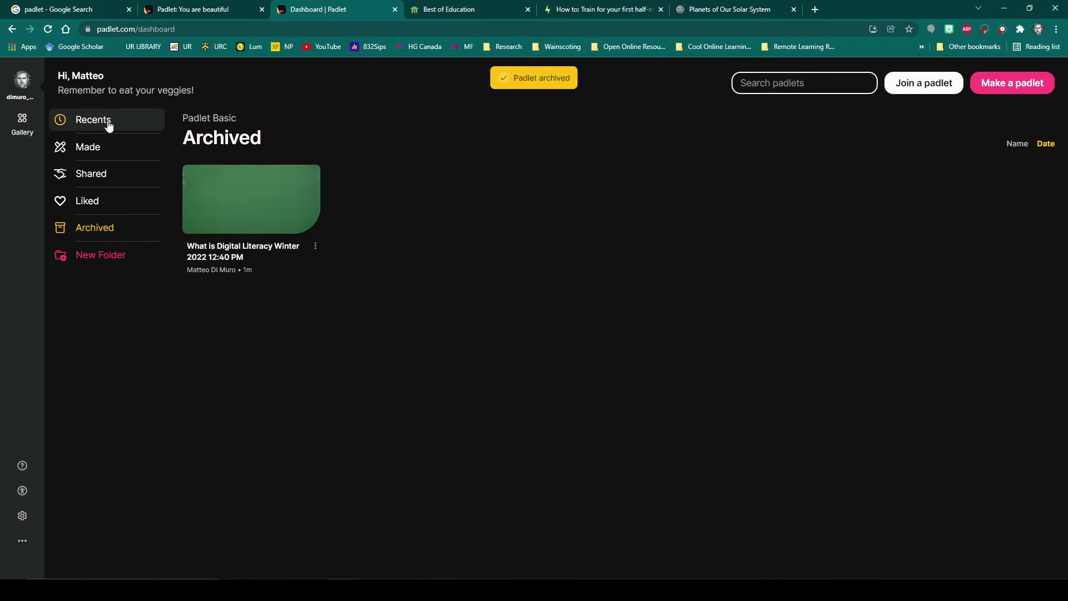
left_click(22, 540)
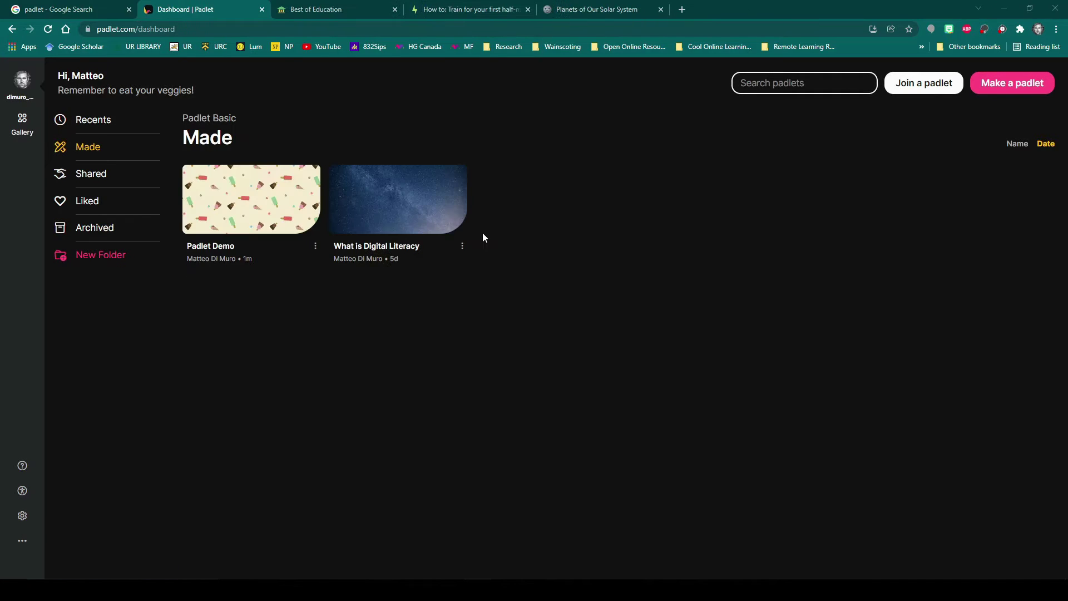
Browse the example padlets in the Padlet Gallery from the dashboard.
left_click(26, 131)
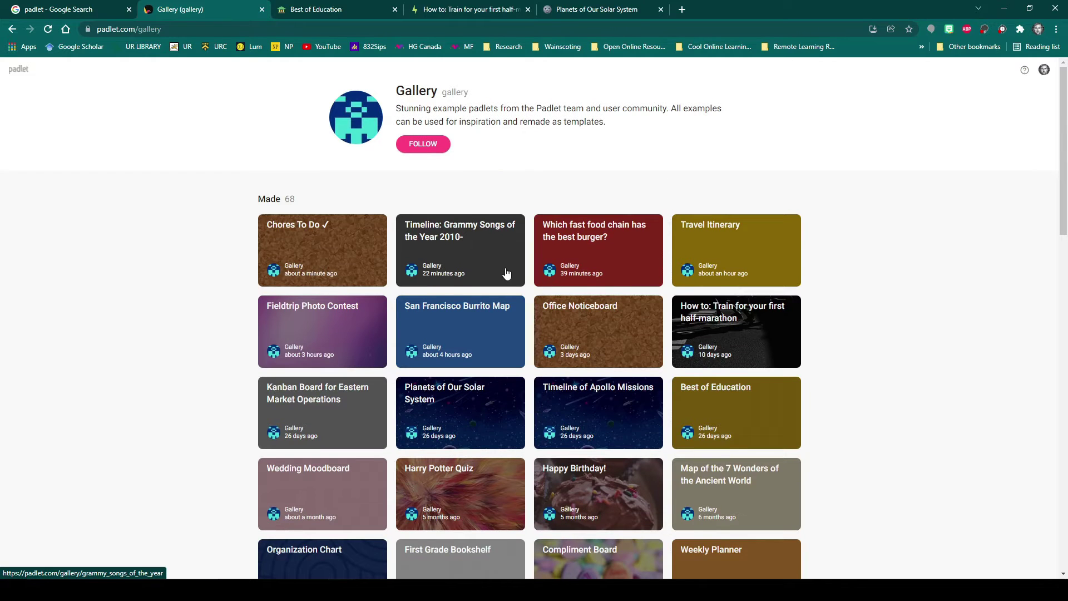
scroll(853, 243, "down", 17)
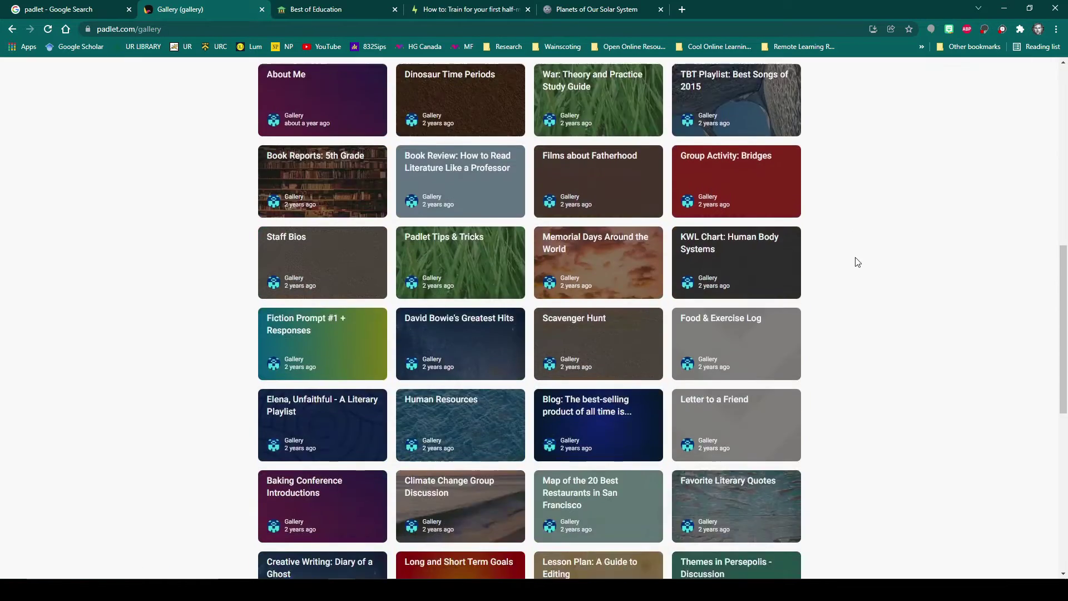
scroll(846, 306, "up", 18)
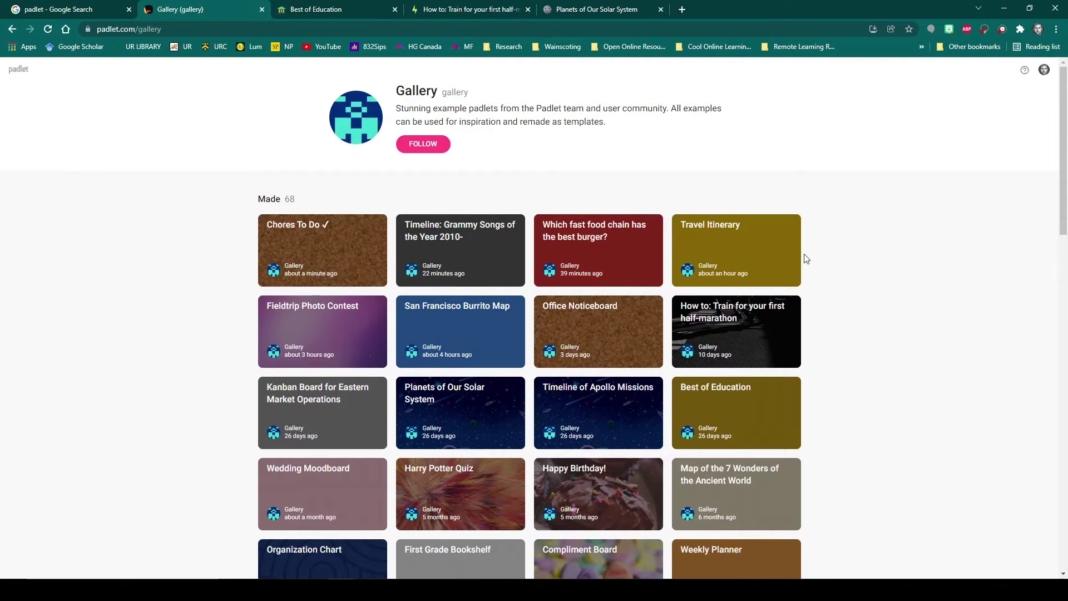
scroll(790, 378, "down", 4)
scroll(750, 261, "up", 4)
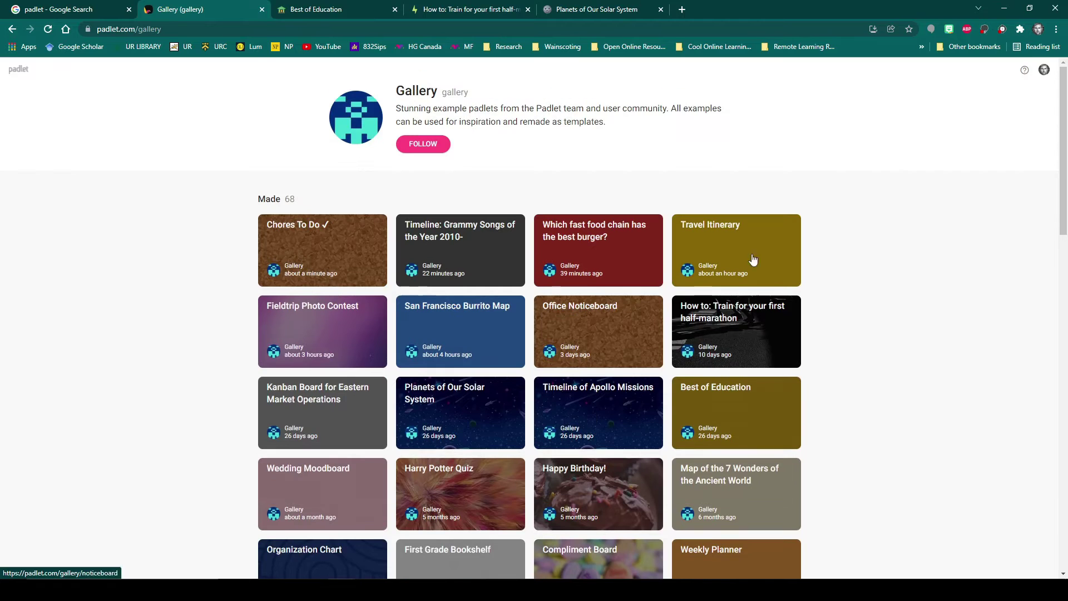
scroll(627, 334, "down", 15)
scroll(631, 350, "up", 15)
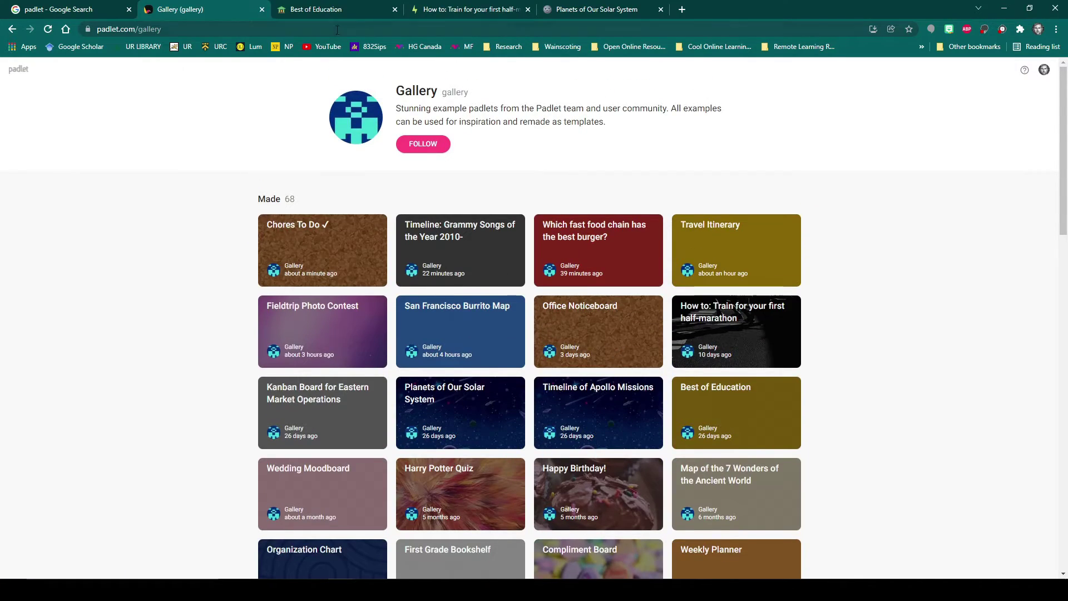
Look through the Best of Education padlet and open its Gaming Resources for the Classroom post.
left_click(324, 10)
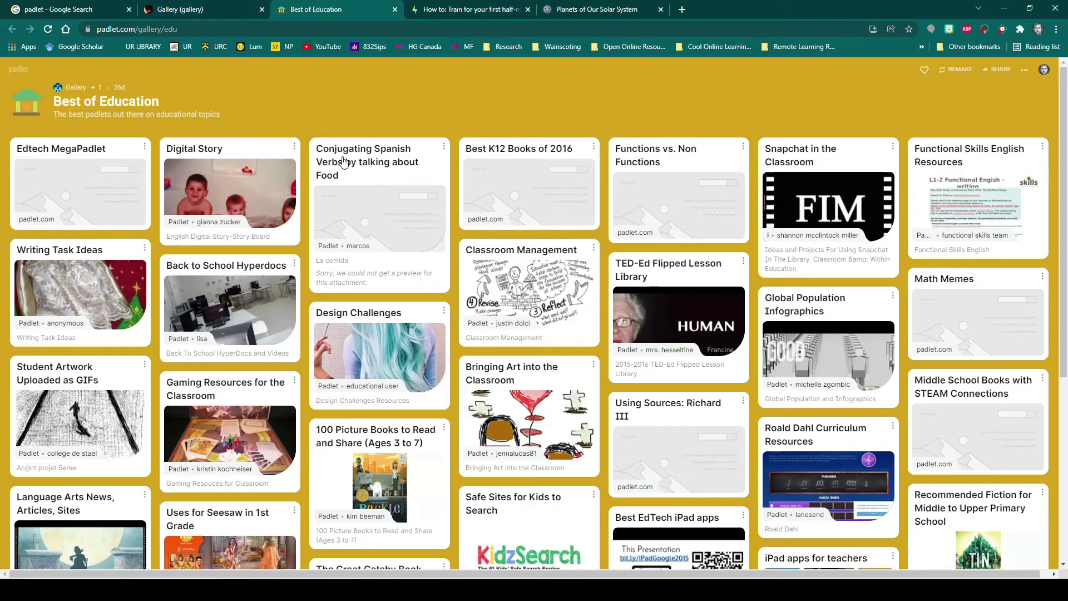
scroll(611, 392, "down", 5)
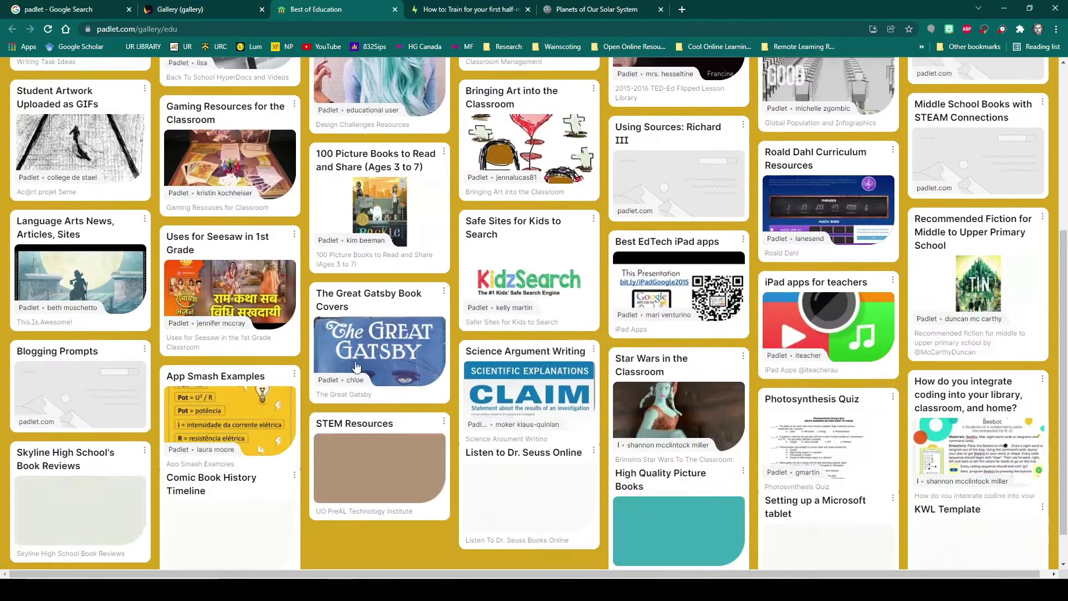
scroll(692, 387, "up", 6)
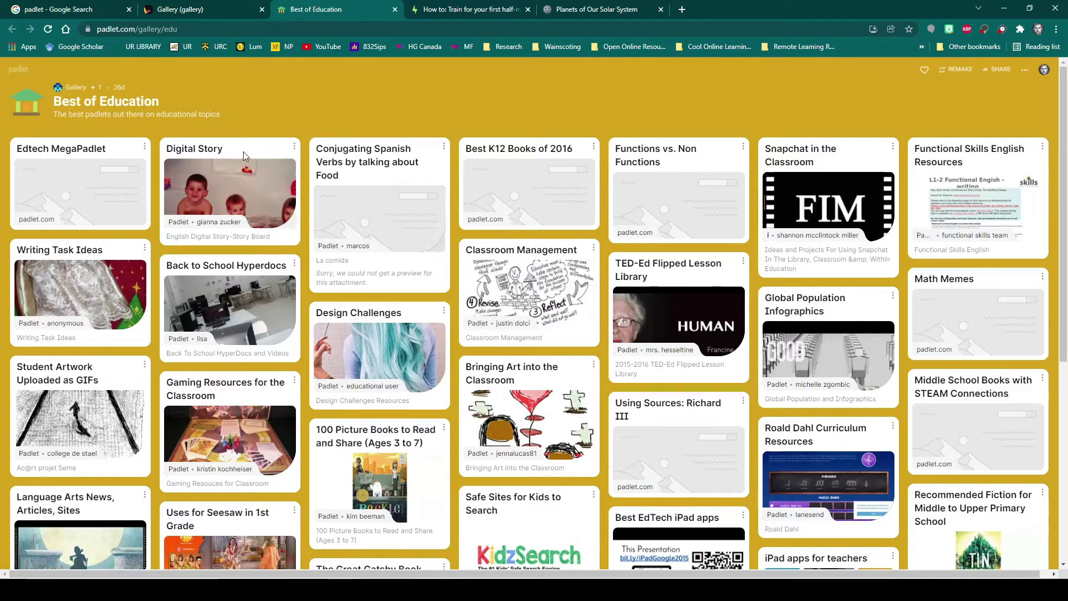
left_click(219, 423)
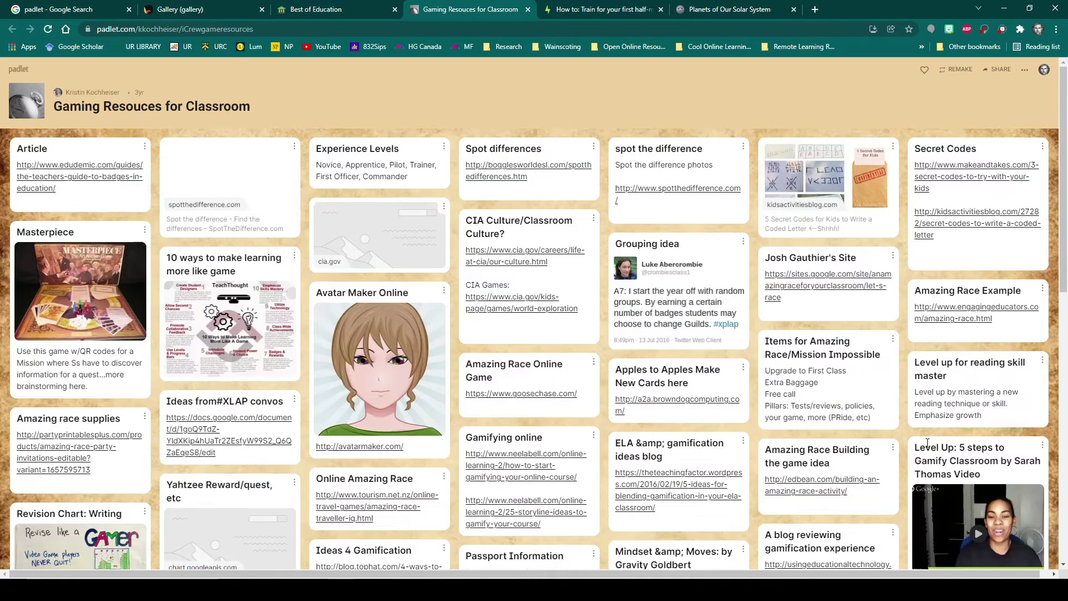
Review the half-marathon training padlet, reading through its Nutrition column, and view the Planets of Our Solar System timeline padlet.
left_click(577, 8)
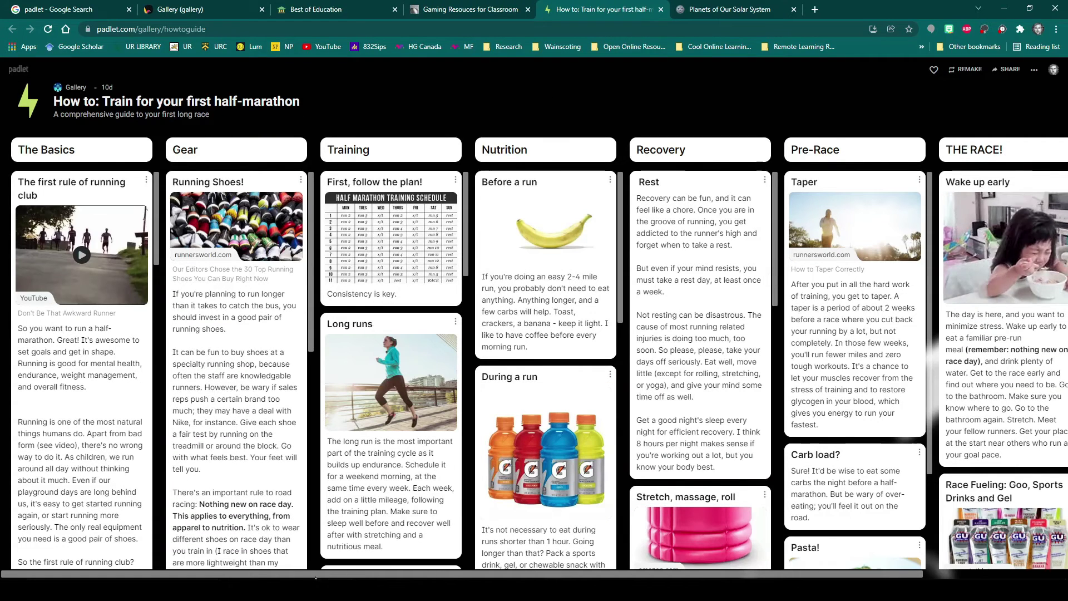
mouse_move(317, 576)
left_mouse_down()
mouse_move(422, 575)
mouse_move(317, 575)
left_mouse_up()
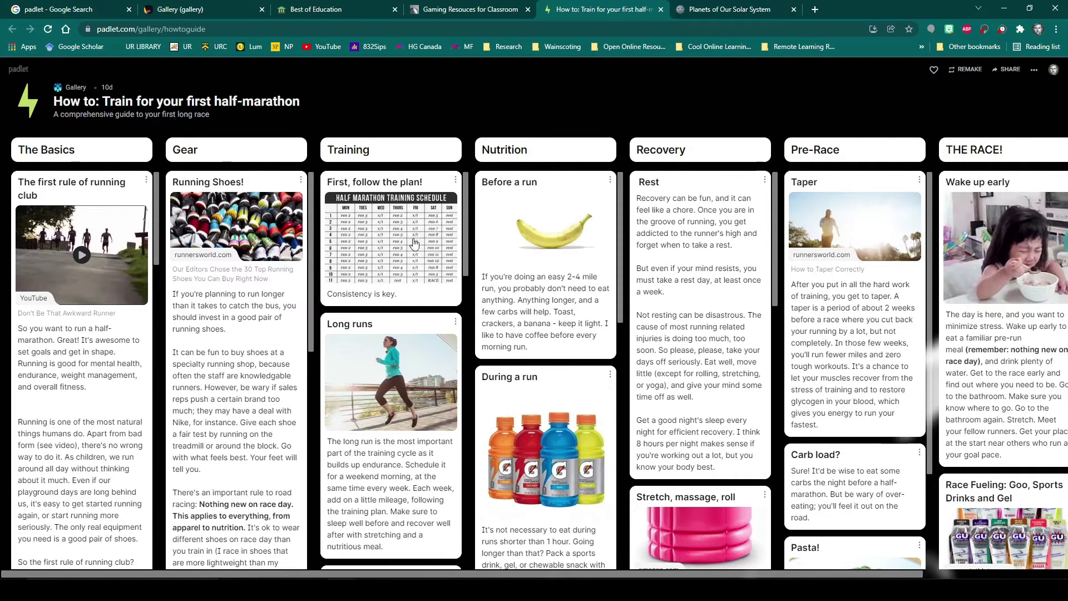
scroll(615, 380, "down", 1)
scroll(615, 380, "down", 5)
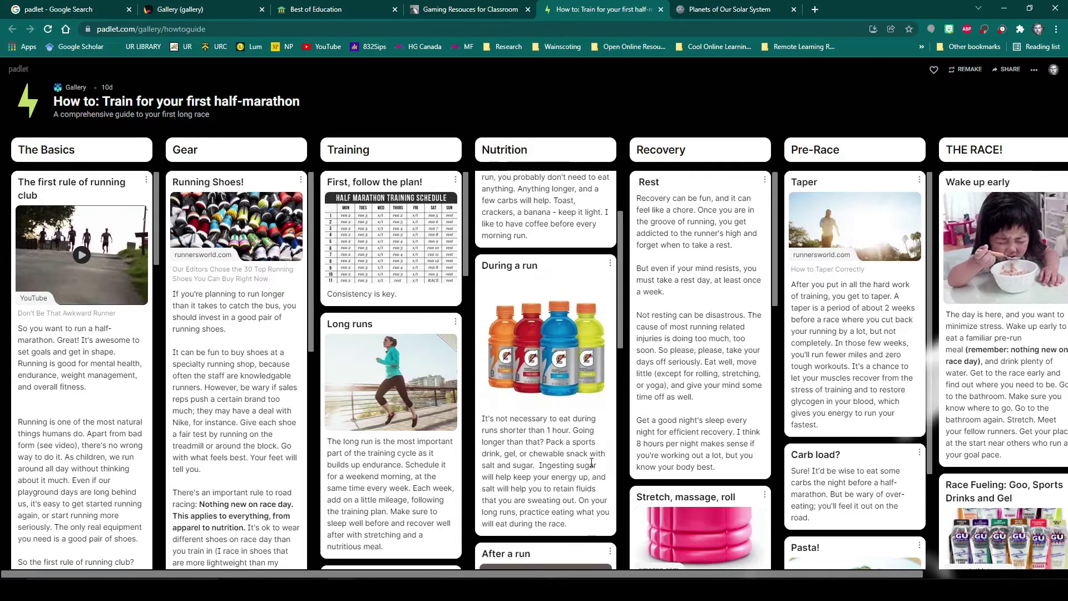
scroll(598, 432, "down", 6)
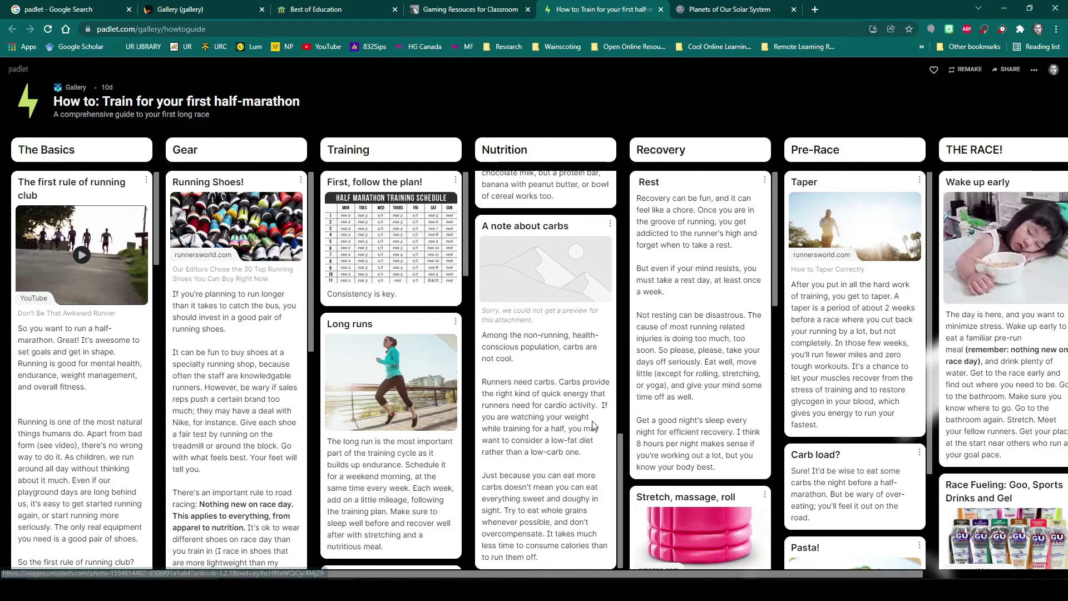
scroll(597, 432, "up", 12)
mouse_move(493, 577)
left_mouse_down()
mouse_move(709, 566)
mouse_move(492, 576)
left_mouse_up()
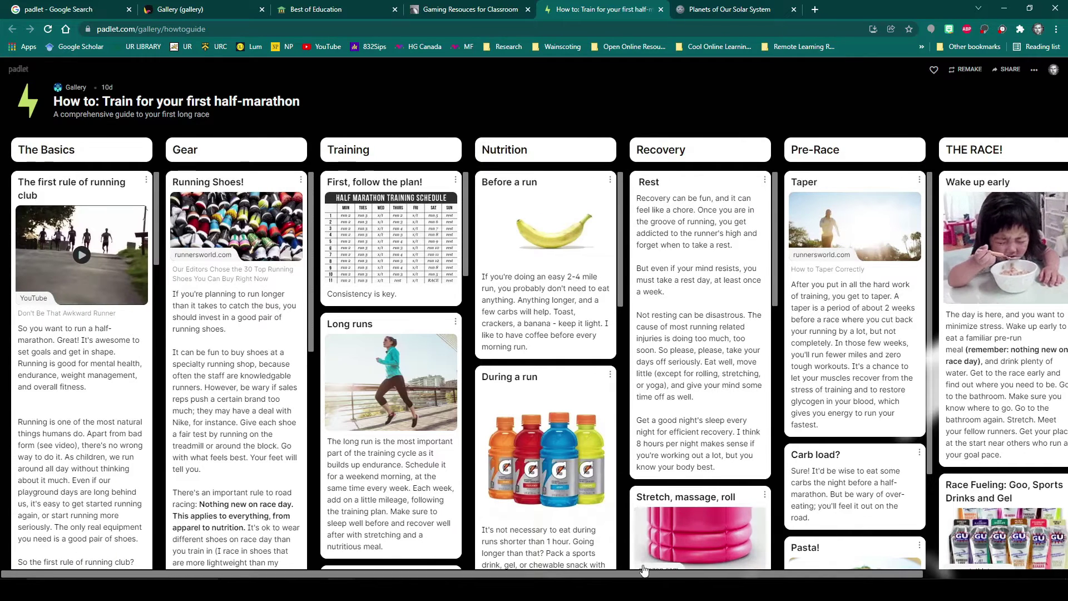
mouse_move(606, 573)
left_mouse_down()
mouse_move(717, 573)
mouse_move(607, 566)
left_mouse_up()
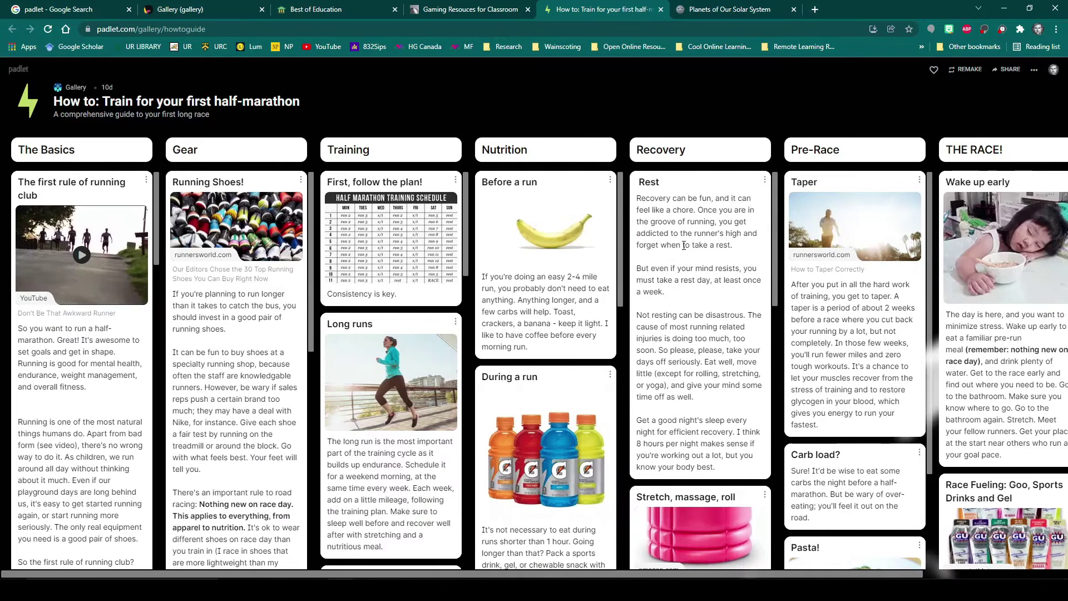
left_click(705, 7)
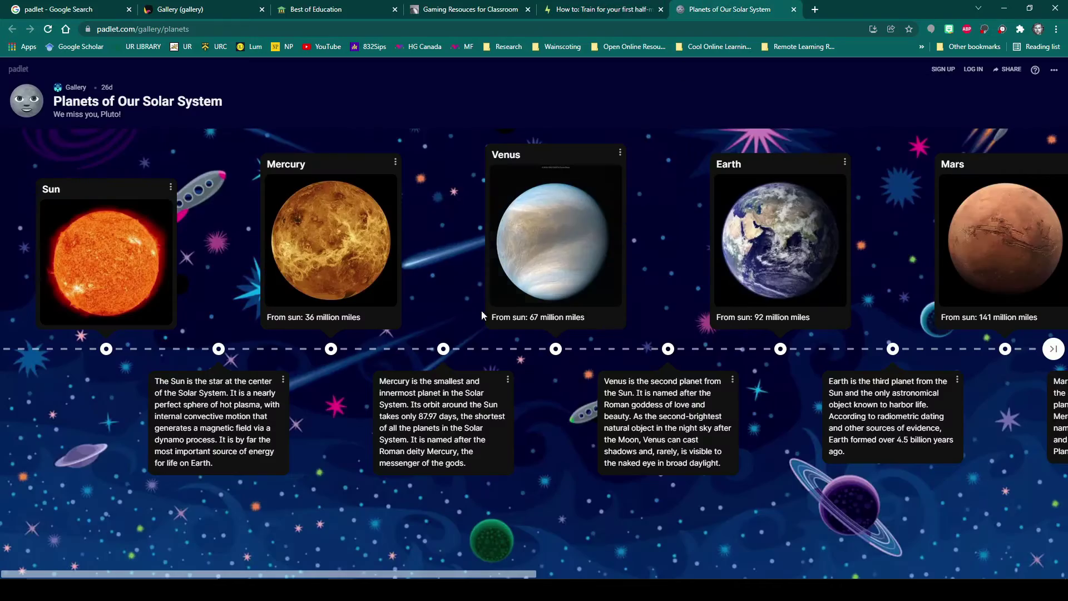
mouse_move(409, 573)
left_mouse_down()
mouse_move(909, 573)
mouse_move(400, 573)
left_mouse_up()
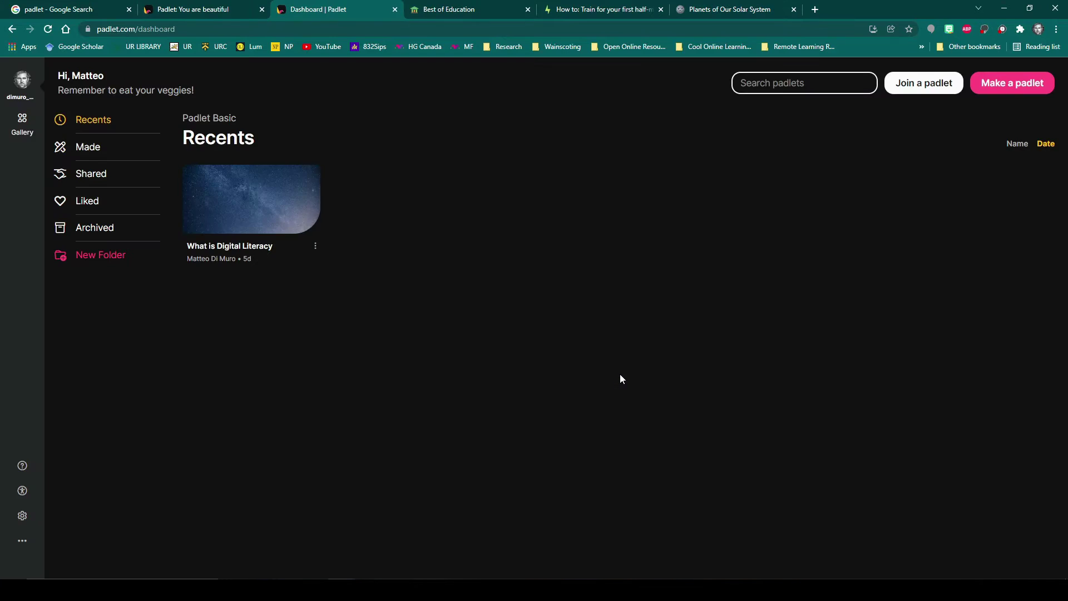
Make a new blank padlet with the Canvas layout and title it "Padlet Demo".
left_click(1014, 82)
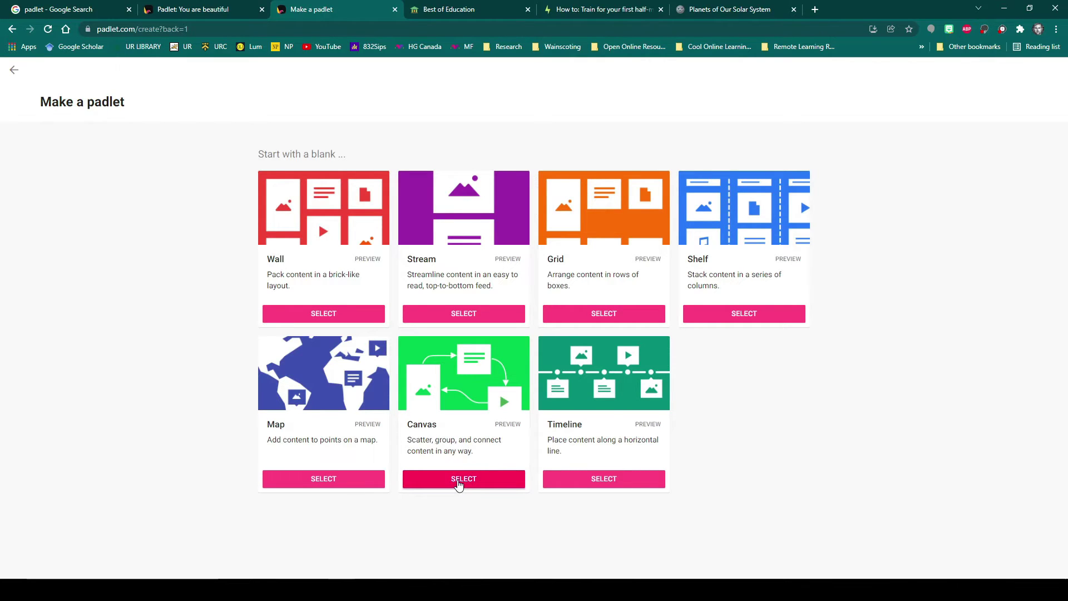
left_click(458, 482)
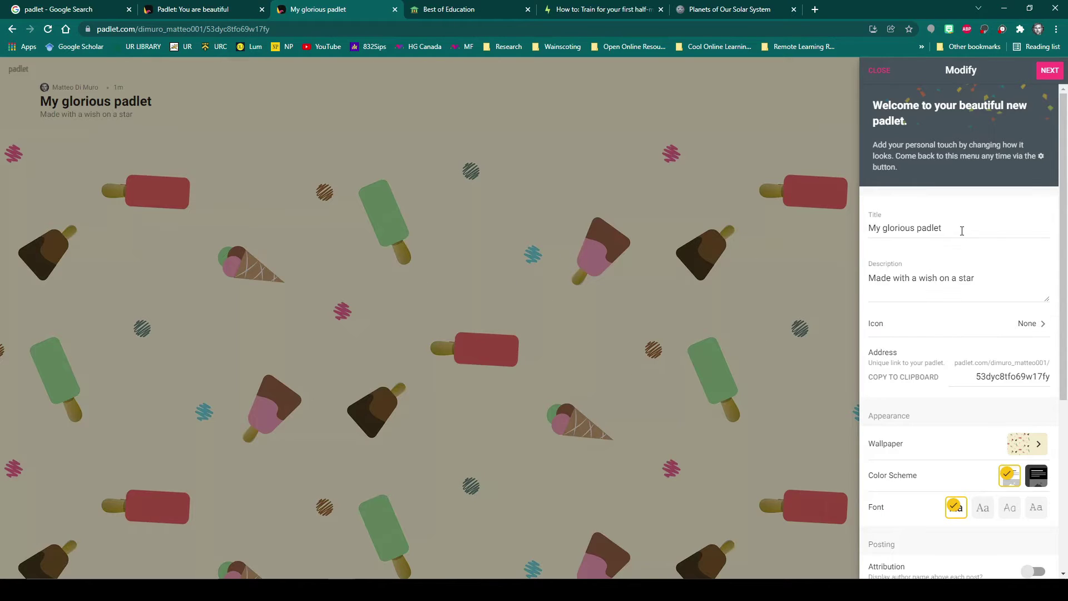
left_click_drag(943, 228, 825, 224)
type("Padlet Demo")
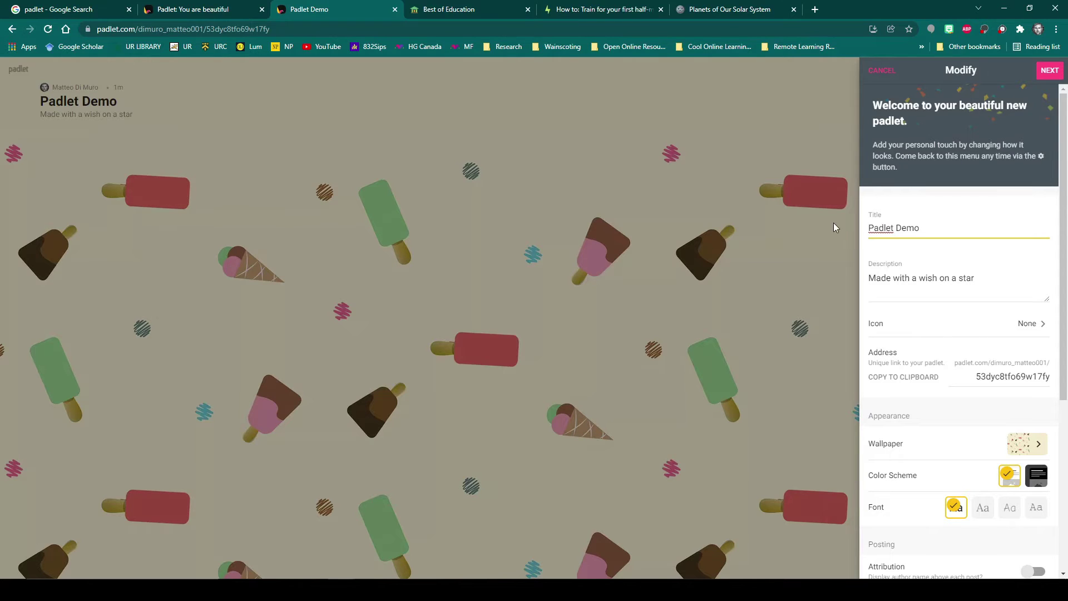
Replace the new padlet's description with "For class".
left_click_drag(975, 277, 834, 283)
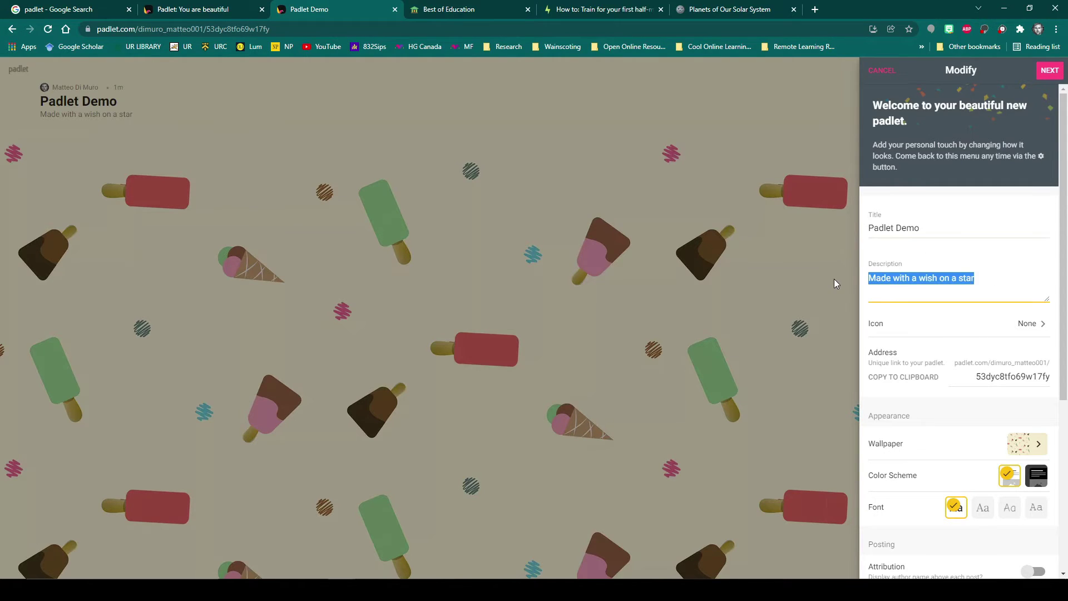
key("BackSpace")
type("For class")
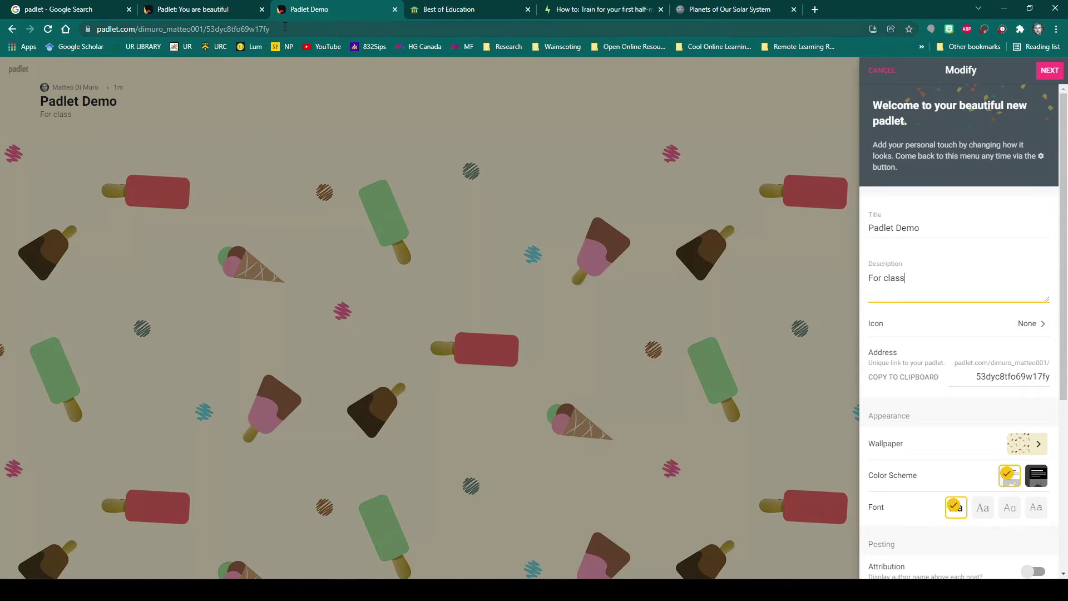
Check the available wallpaper categories in the padlet's appearance settings and return to the main settings.
scroll(924, 356, "down", 4)
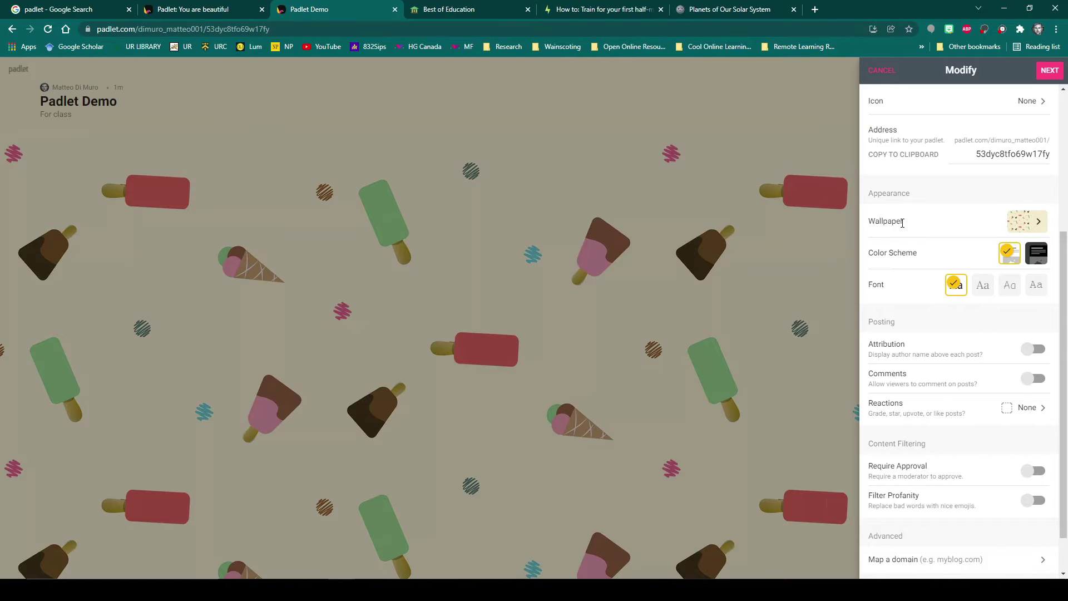
left_click(1015, 224)
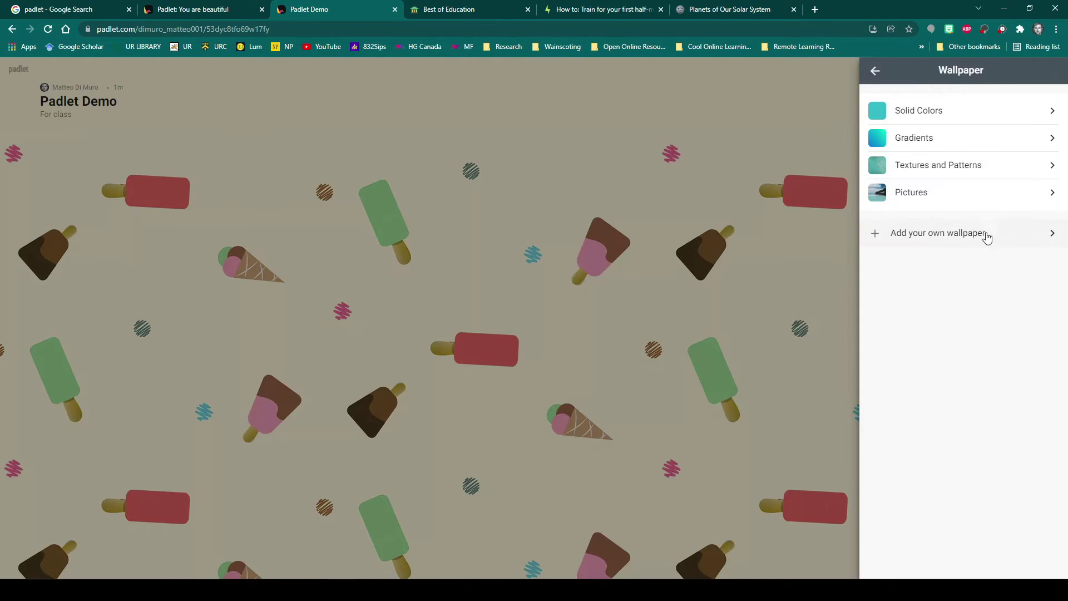
left_click(875, 71)
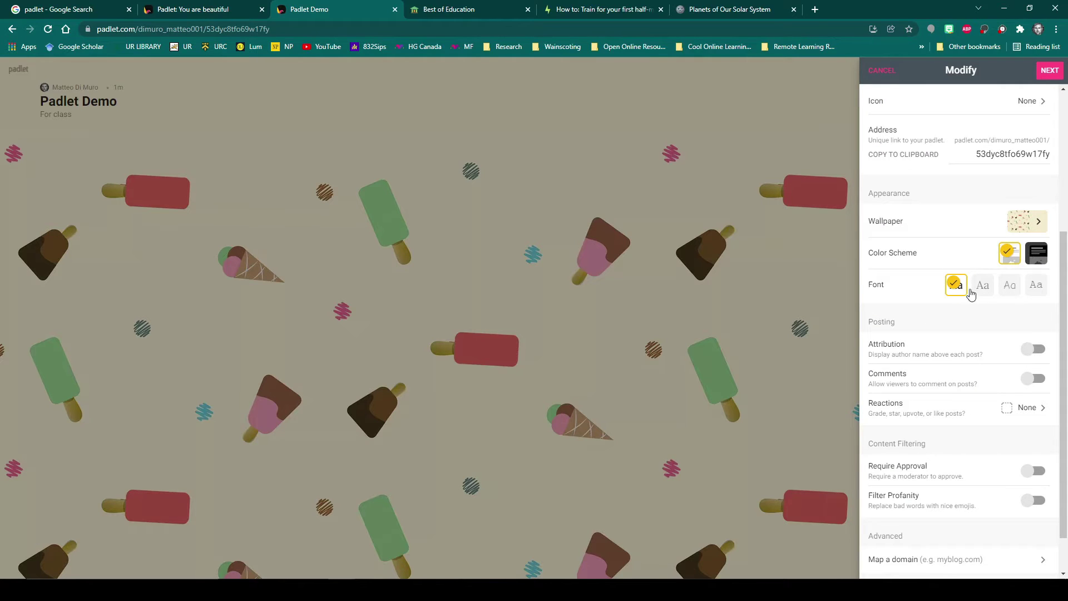
Turn on Attribution and Comments in the padlet's posting settings.
scroll(940, 312, "down", 1)
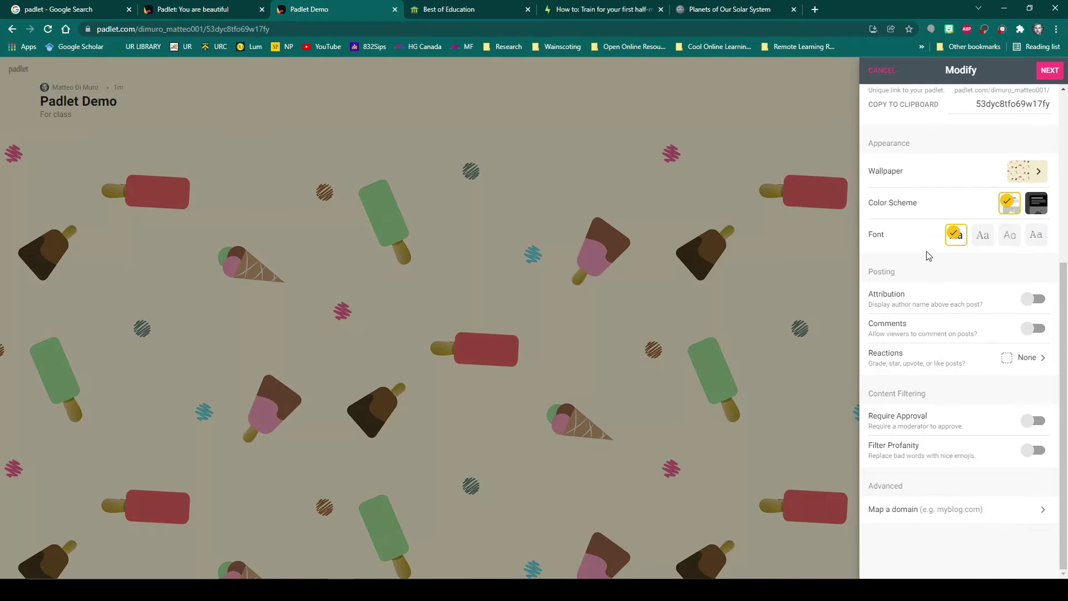
left_click_drag(918, 274, 865, 275)
left_click(1033, 299)
left_click(1034, 329)
Set the padlet's post reactions to Vote so posts can be upvoted or downvoted.
left_click(1021, 360)
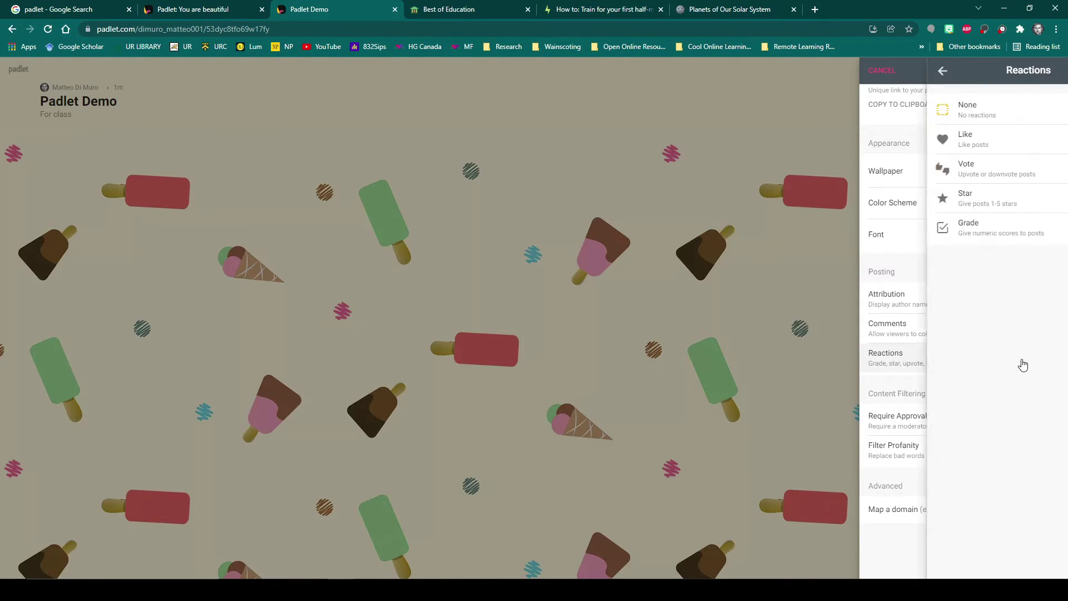
left_click(1023, 146)
left_click(1003, 174)
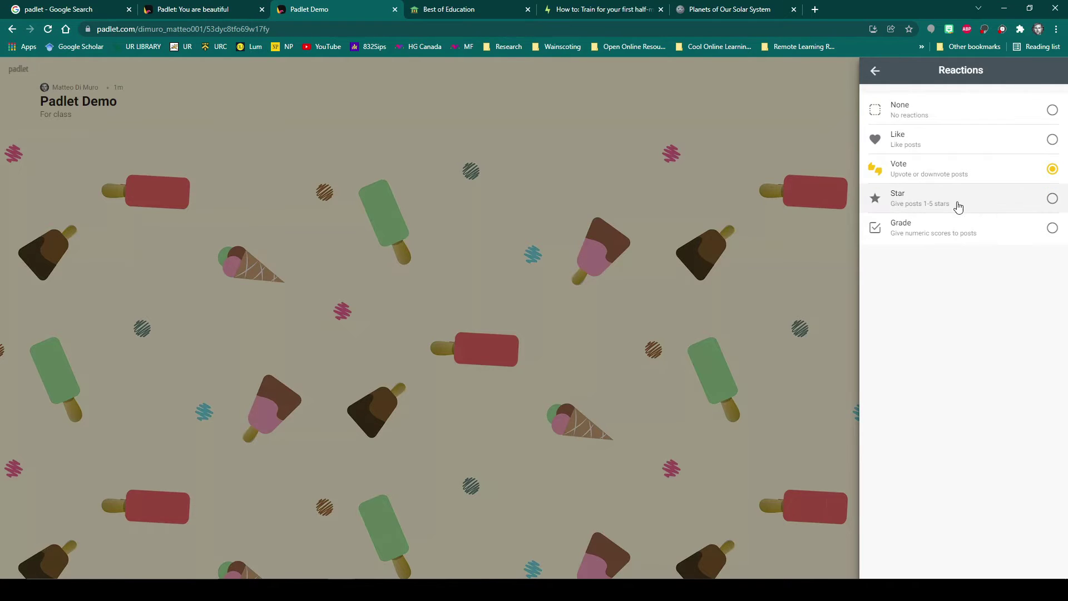
Finish the padlet's setup with the chosen settings and proceed to the empty board for posting.
left_click(874, 70)
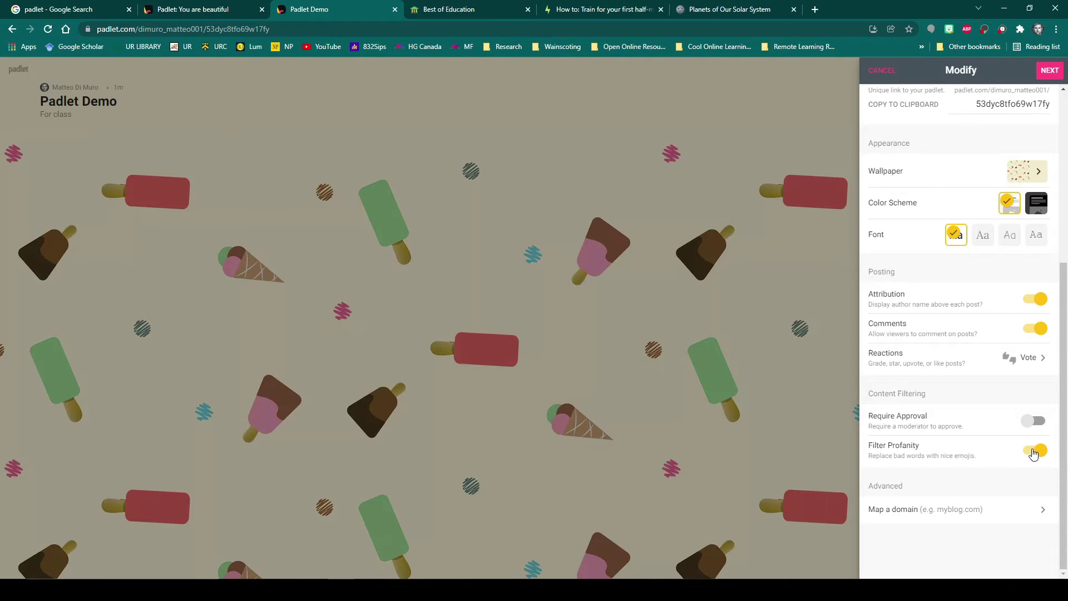
scroll(998, 149, "up", 5)
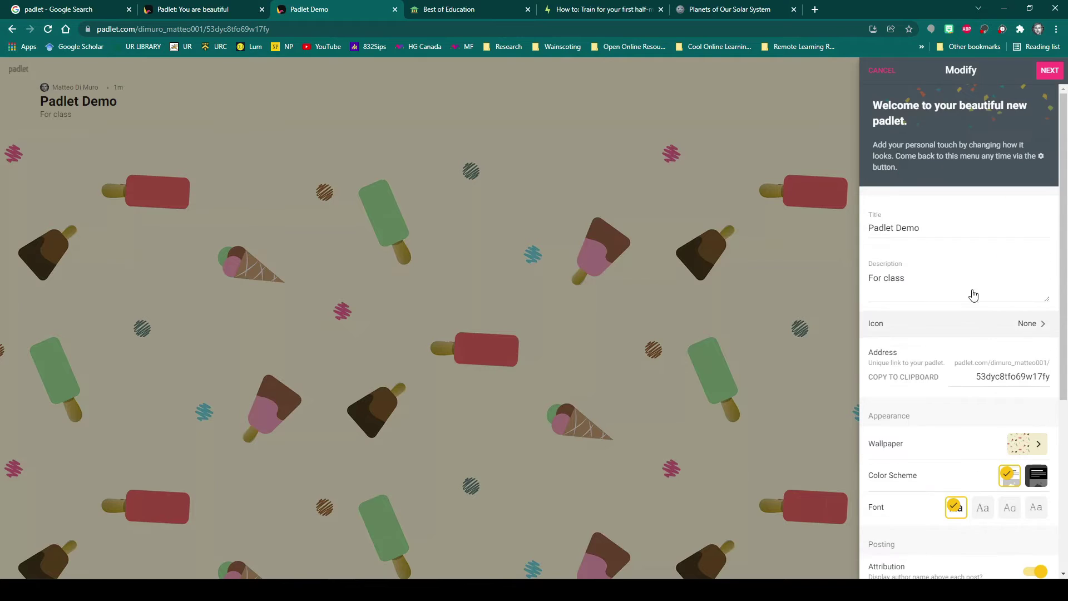
left_click(1048, 70)
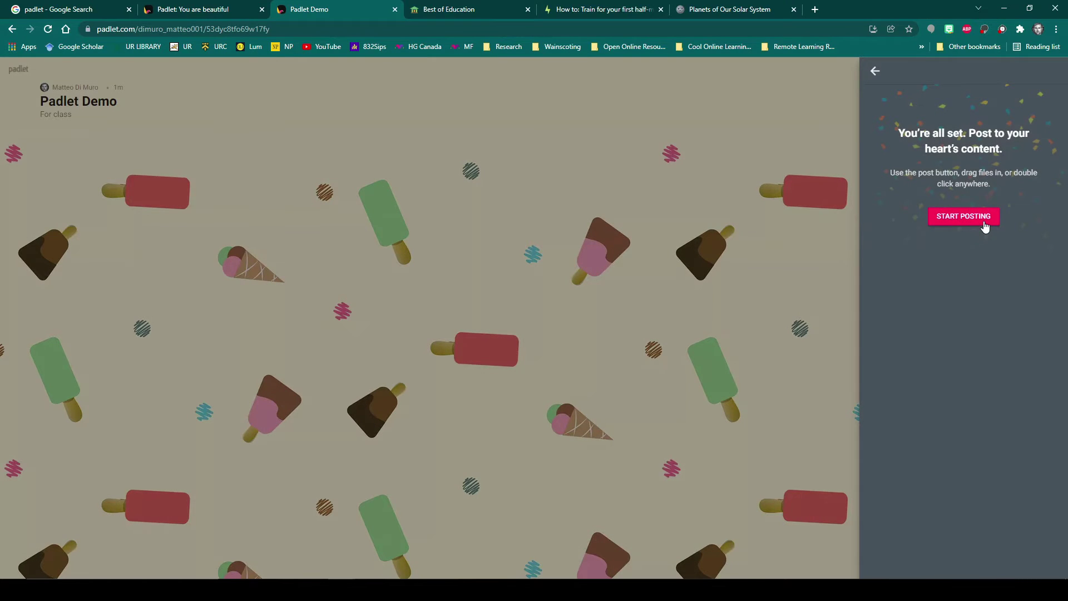
left_click(984, 226)
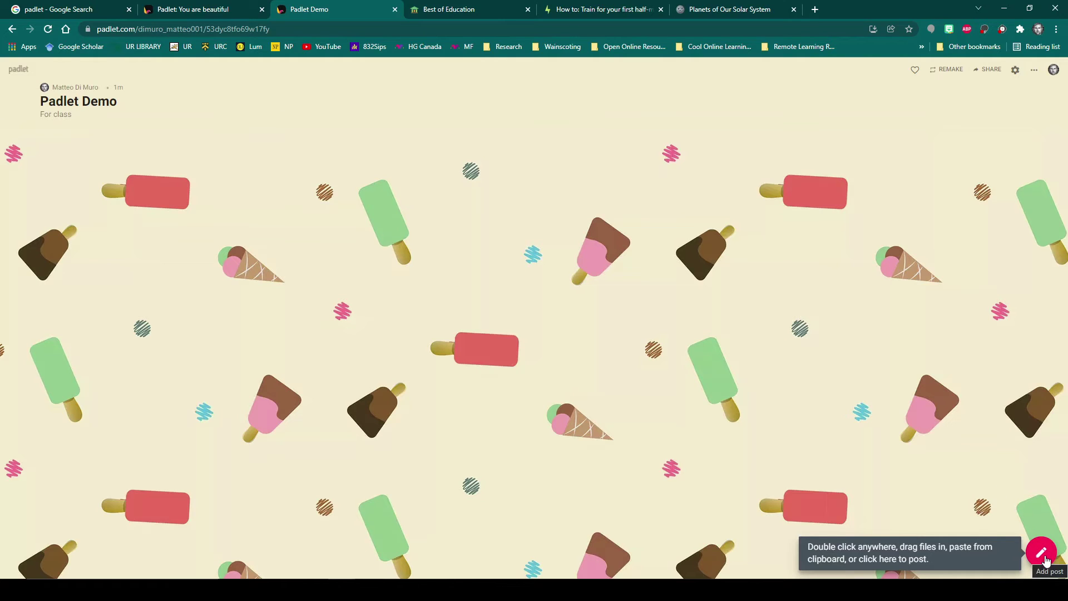
Draft a new post on the canvas with subject "Test Post" and body "Demo for Padlet today, what do you tink?".
double_click(330, 283)
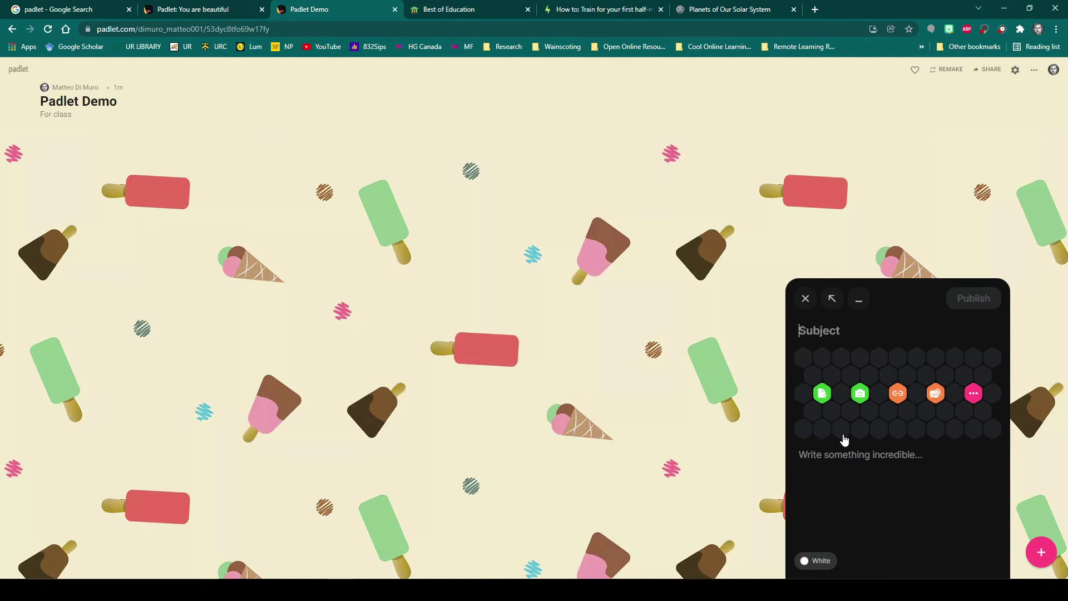
type("Test Post")
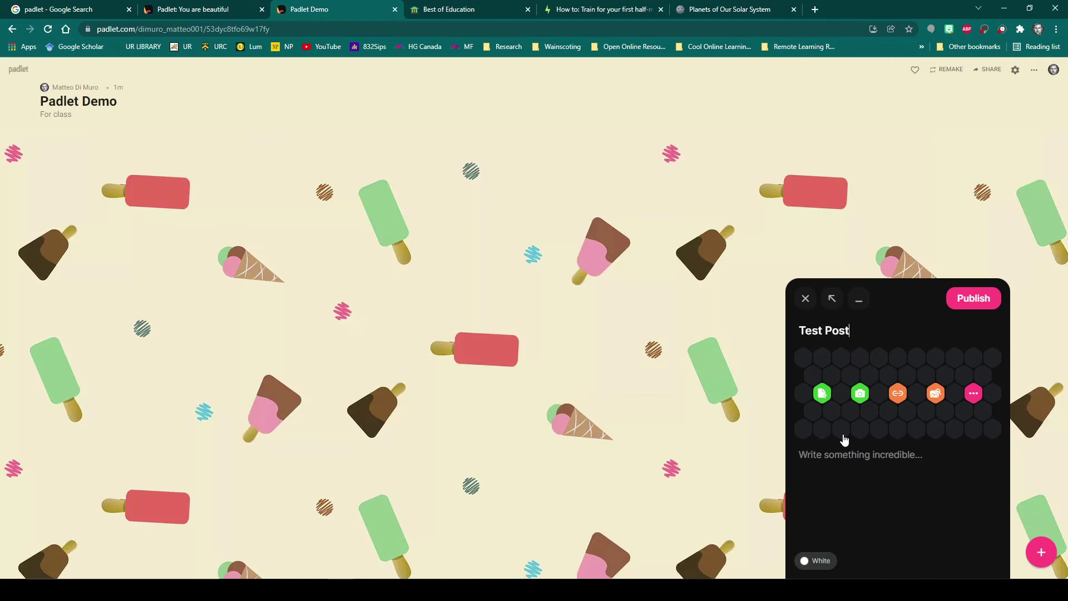
left_click(809, 501)
type("Demo for Padlet today, what do ")
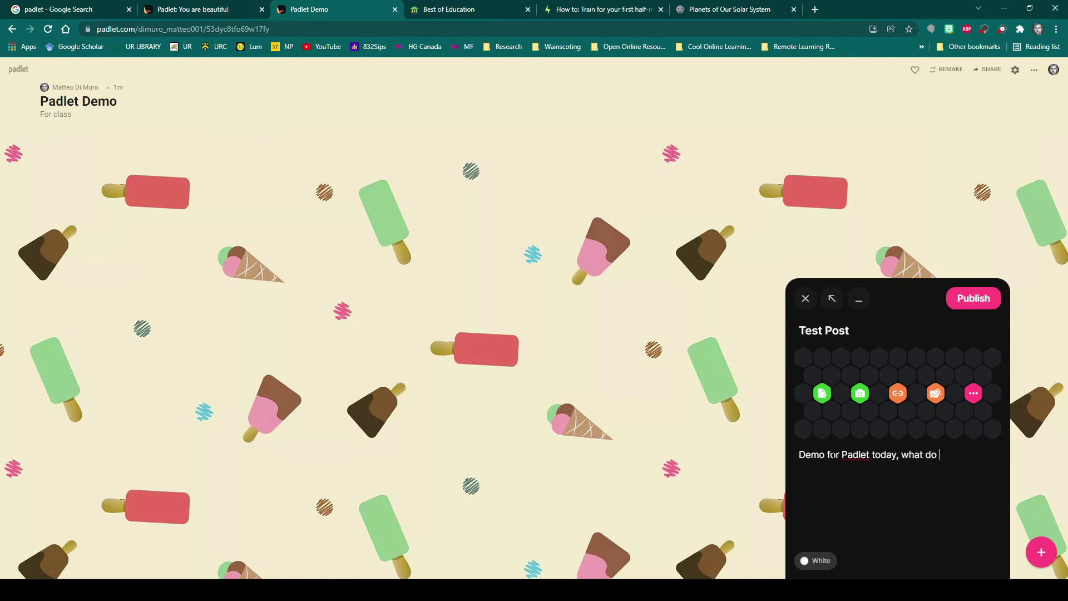
type("you tink?")
Correct the misspelled word "tink" to "think" in the post's body.
right_click(964, 461)
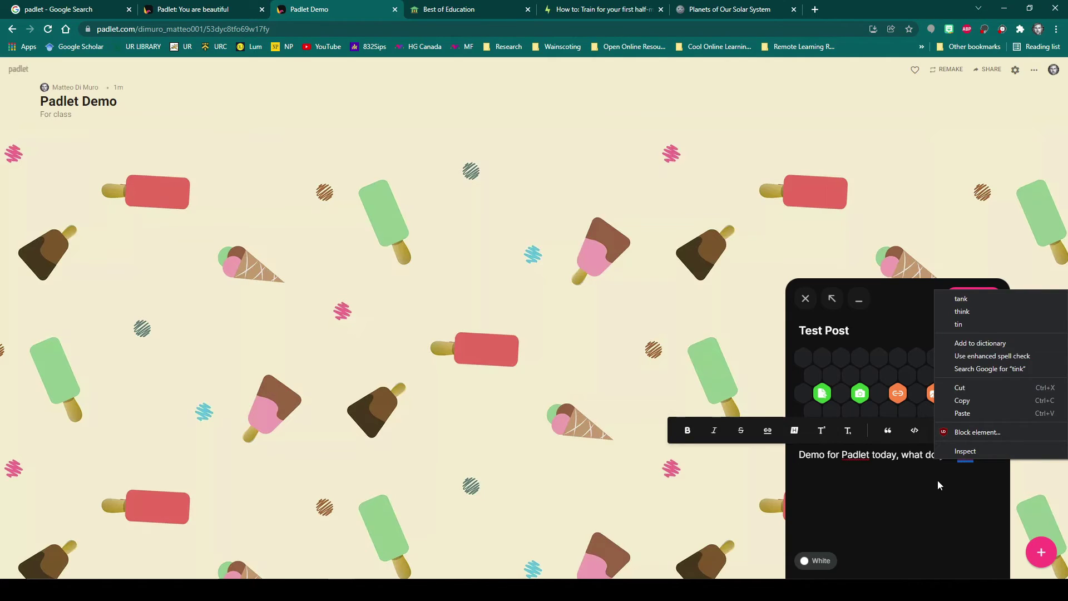
left_click(940, 482)
right_click(963, 455)
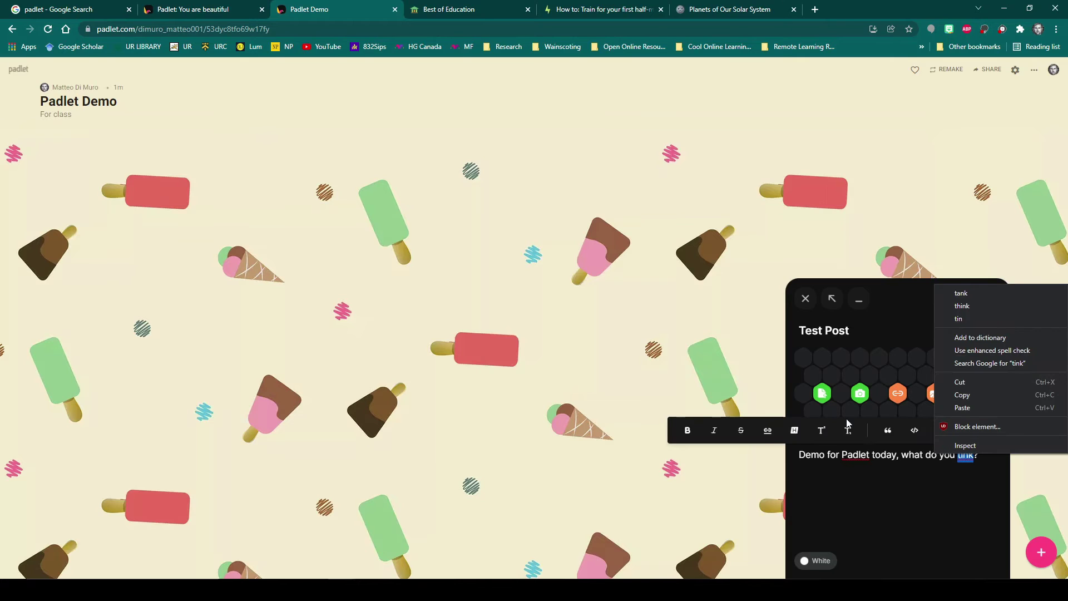
key("Escape")
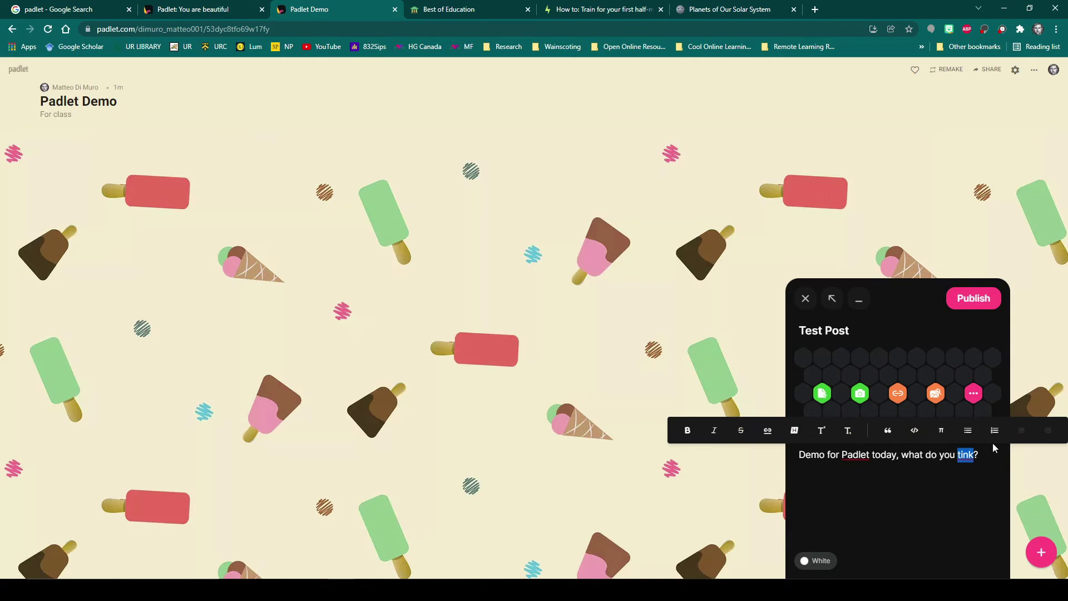
left_click(960, 455)
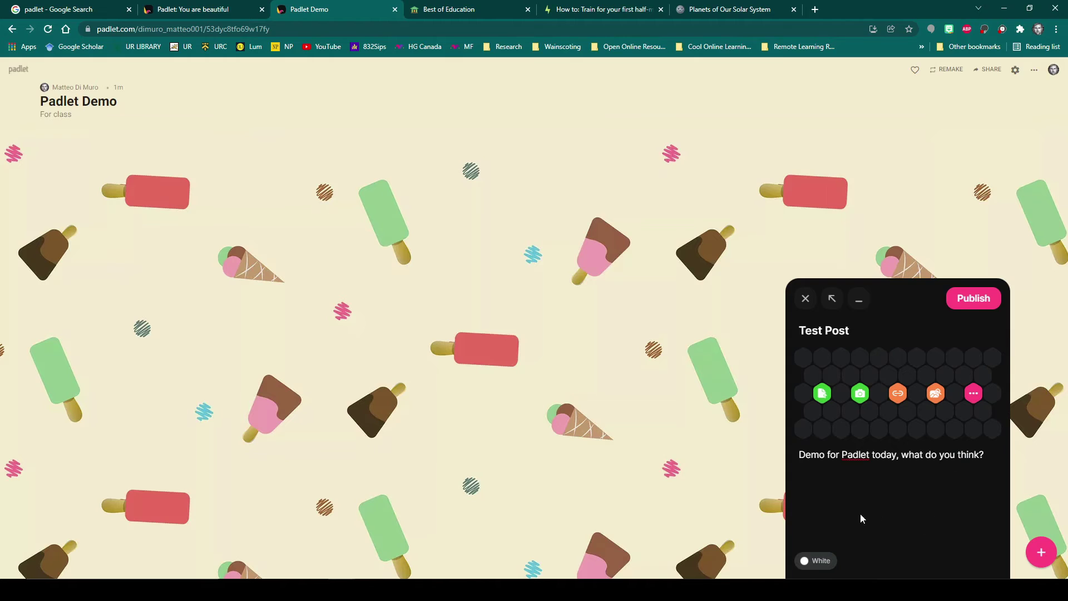
Publish the post and reposition it on the canvas directly below the padlet's title and description.
left_click(960, 300)
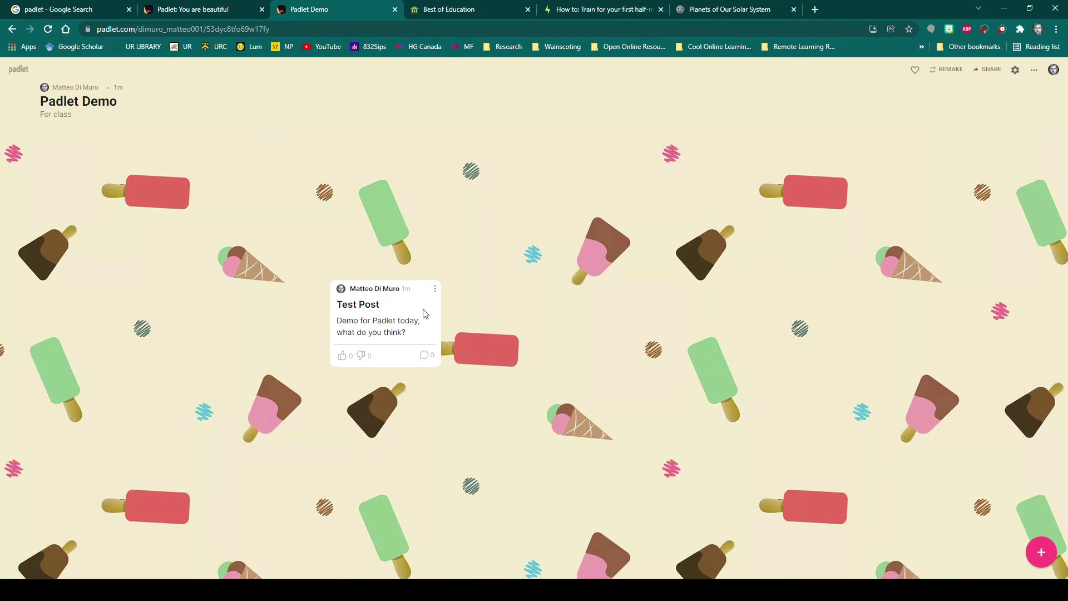
left_click_drag(351, 286, 88, 231)
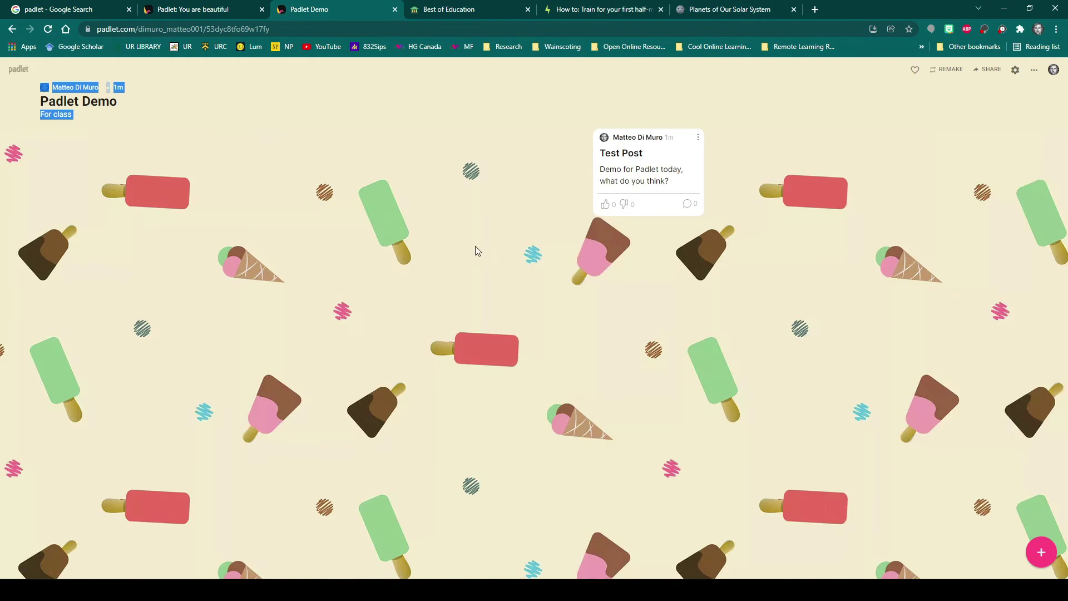
left_click_drag(628, 137, 69, 167)
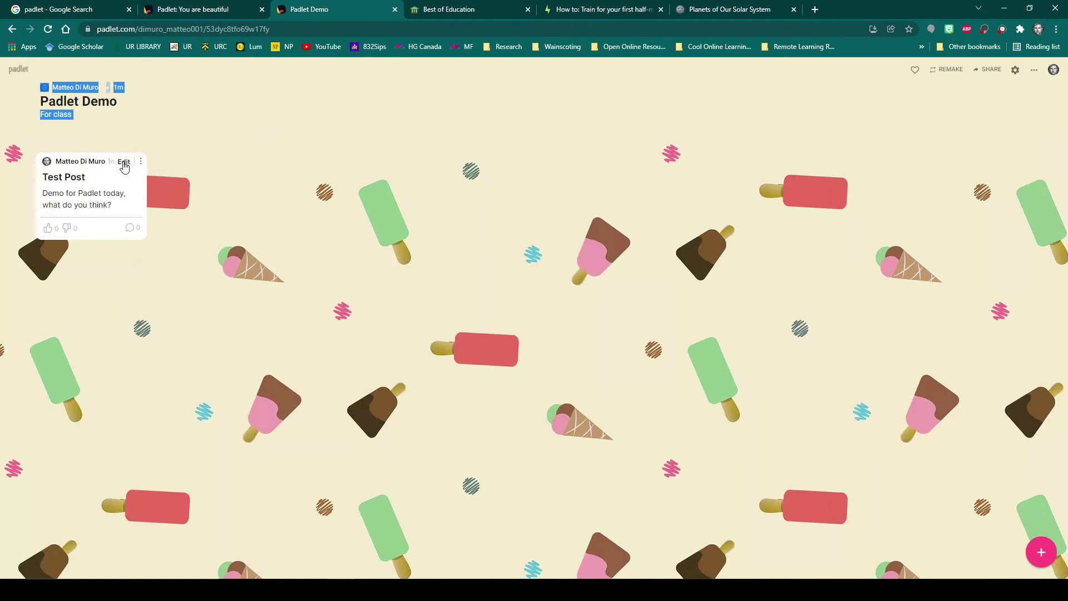
Open Test Post for editing and look at its Upload, Camera and Video Recorder attachment options without adding anything.
left_click(123, 162)
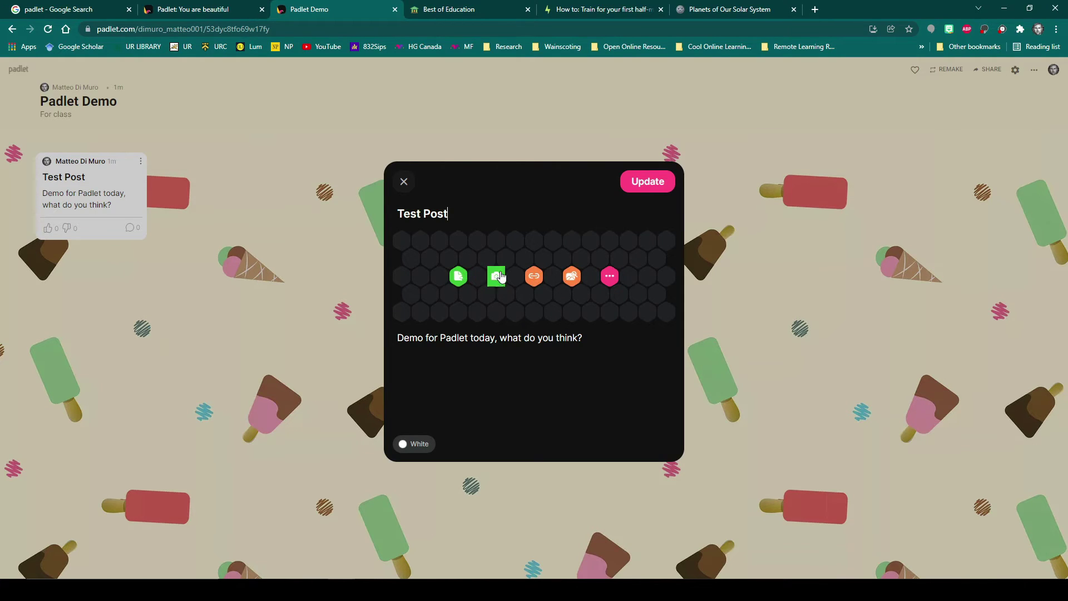
left_click(608, 283)
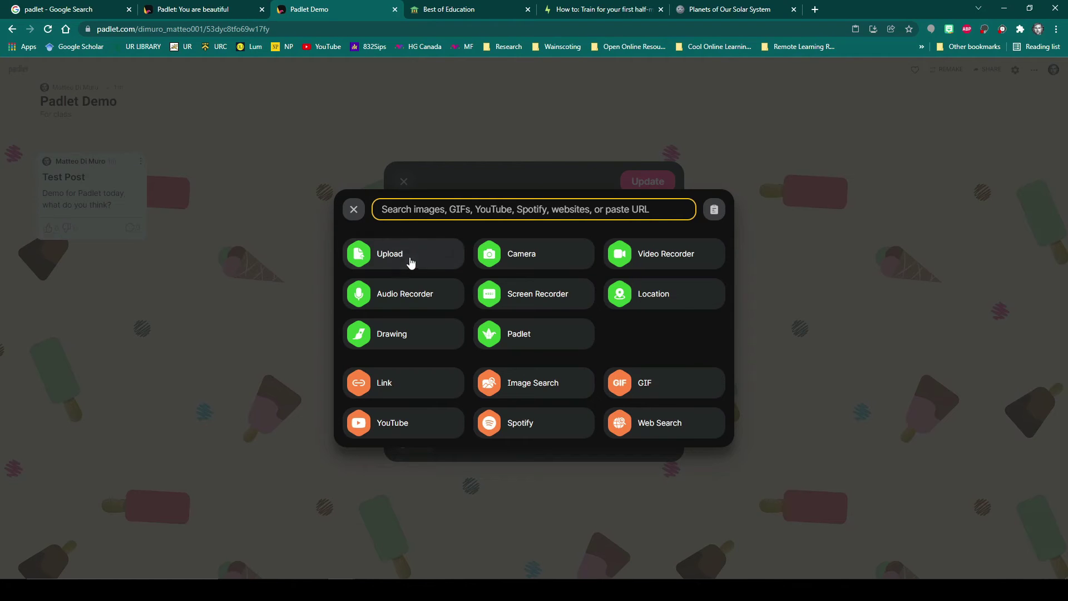
left_click(410, 259)
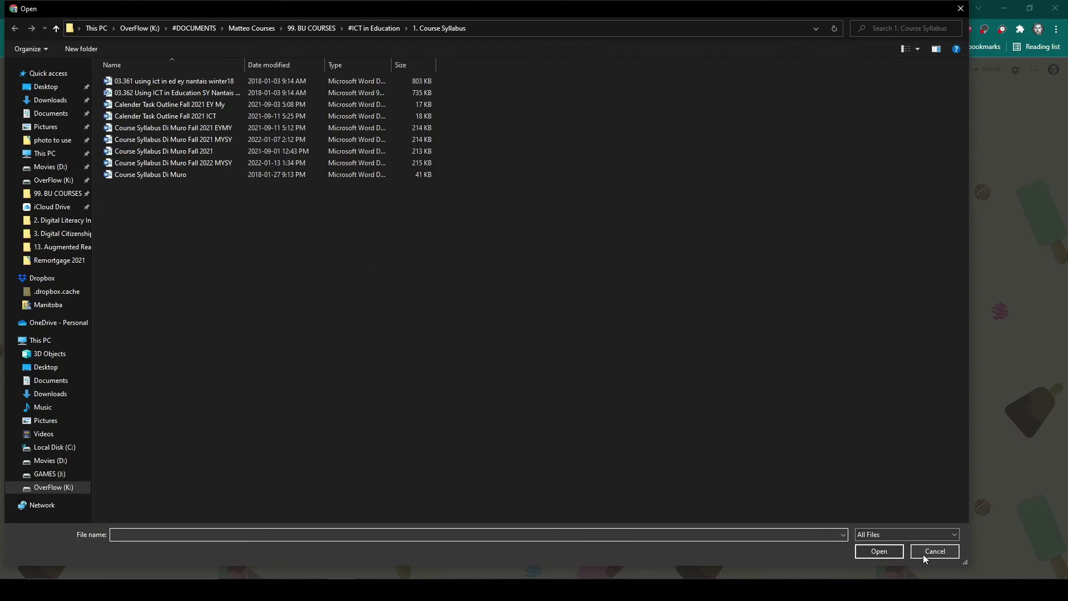
left_click(934, 550)
left_click(517, 254)
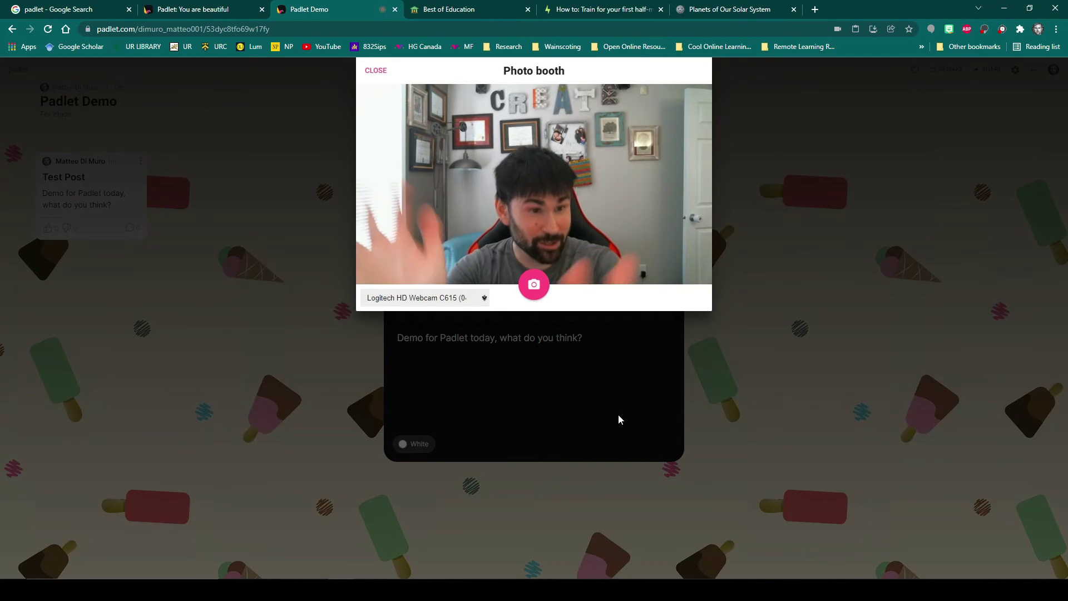
left_click(378, 70)
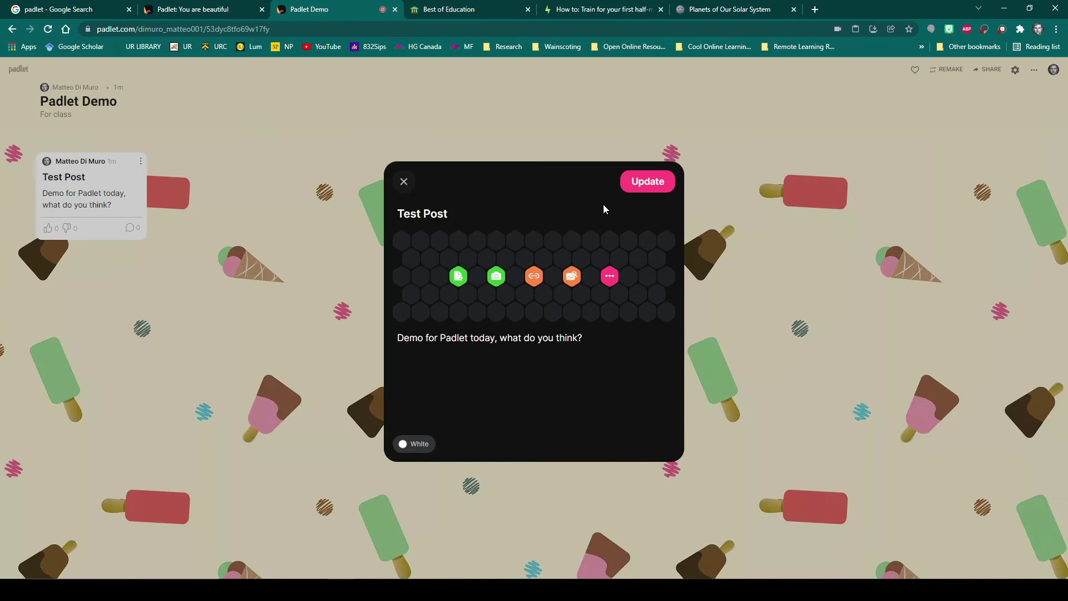
left_click(609, 276)
left_click(688, 257)
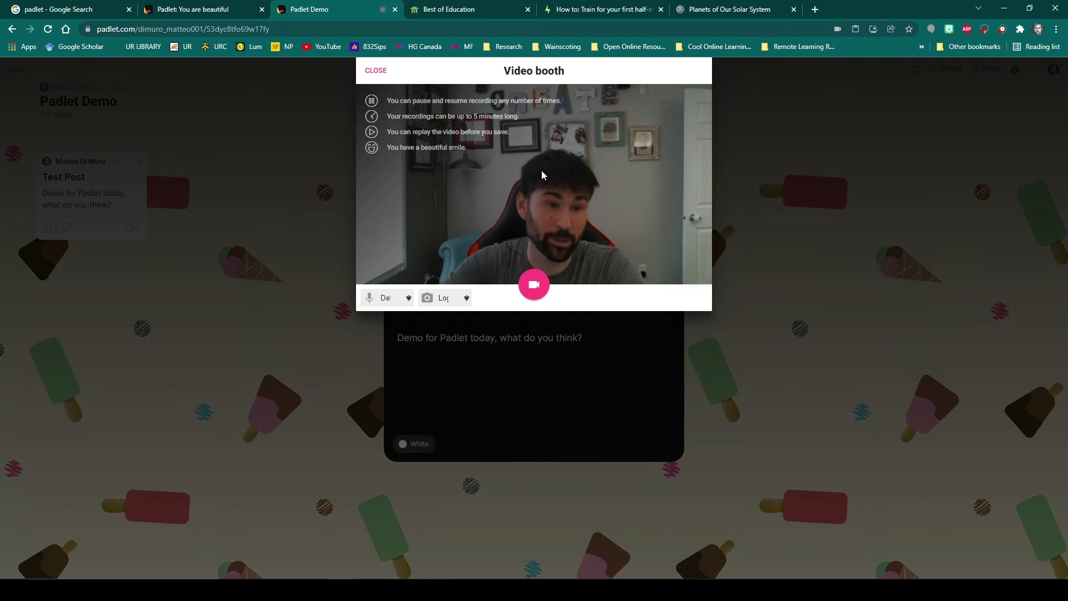
left_click(377, 71)
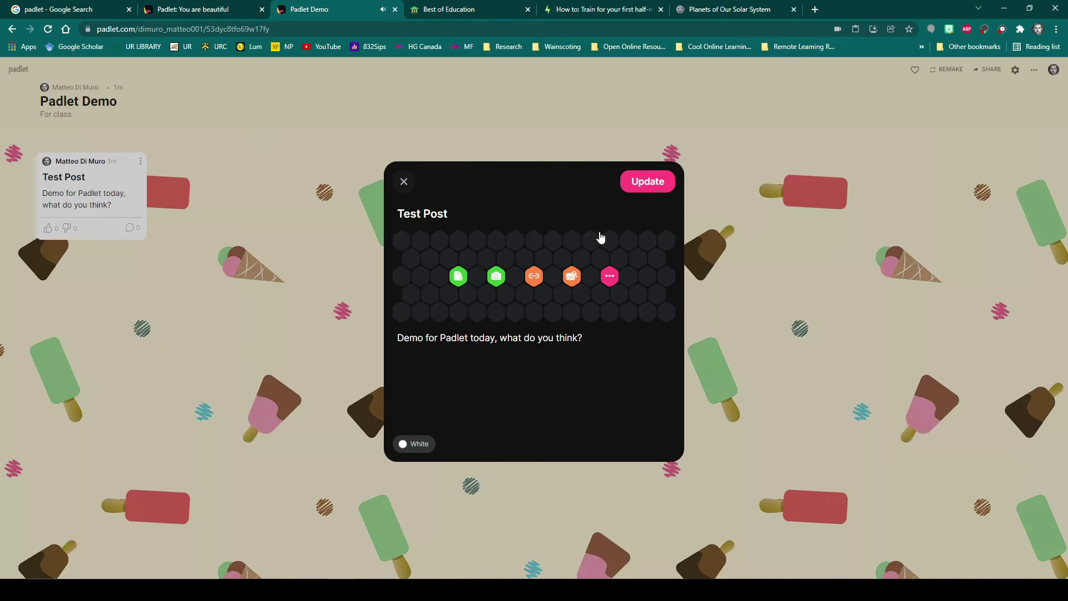
Search YouTube by the creator's full name, attach "Unit 5 Logarithms: lesson 1 graphing exponential functions" to Test Post, and test its playback.
left_click(608, 280)
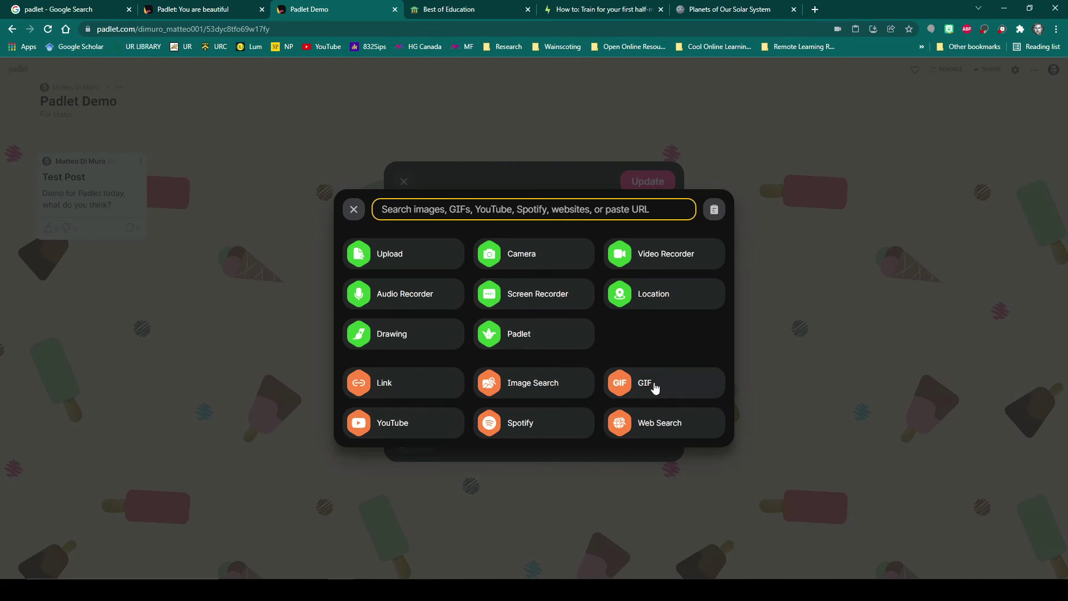
left_click(400, 430)
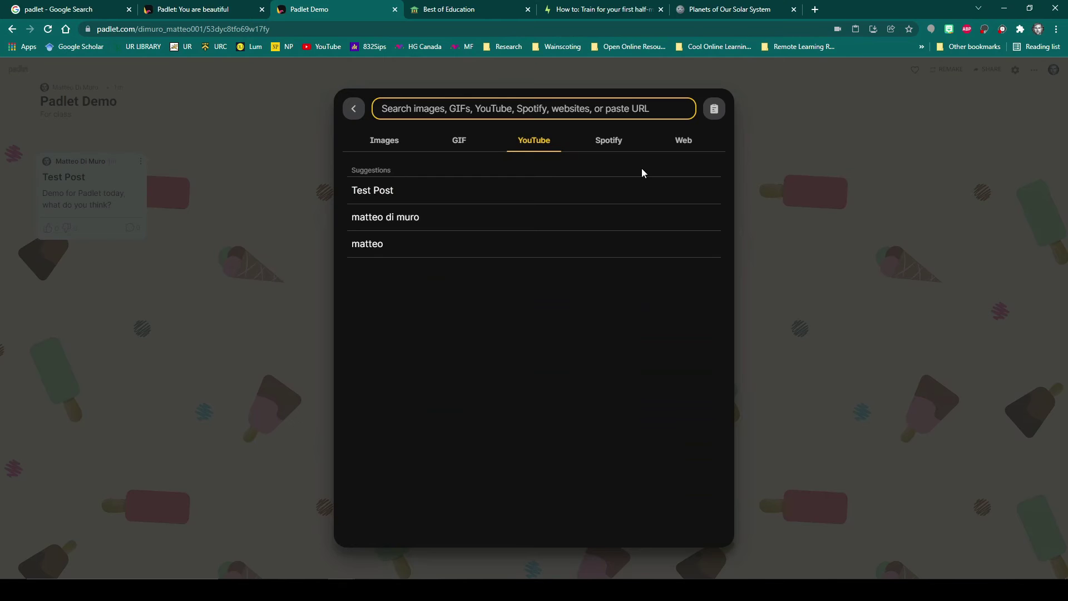
type("Matteo Di Muro")
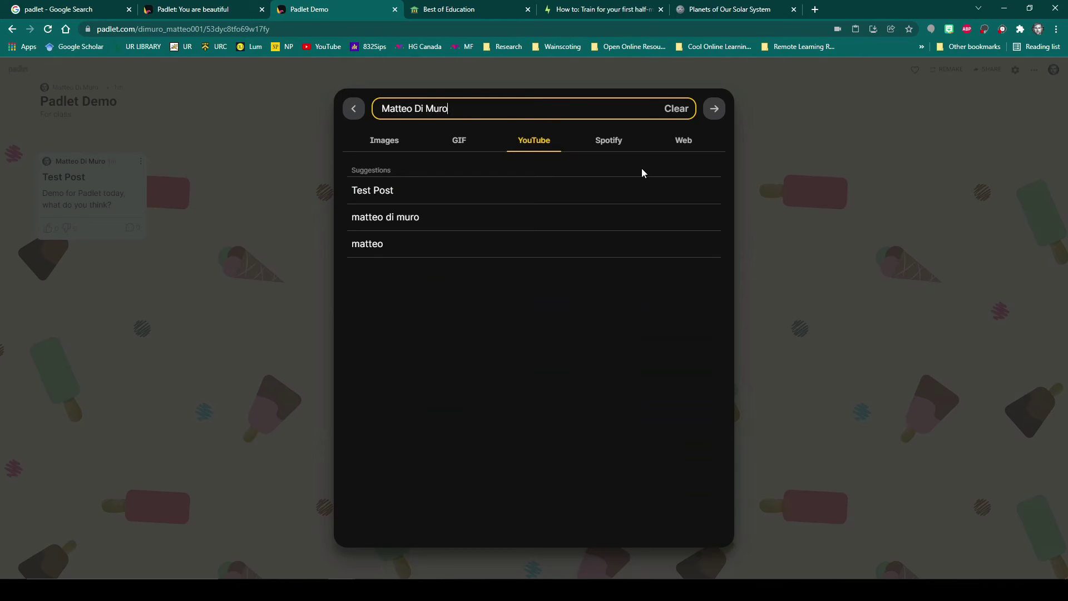
left_click(713, 109)
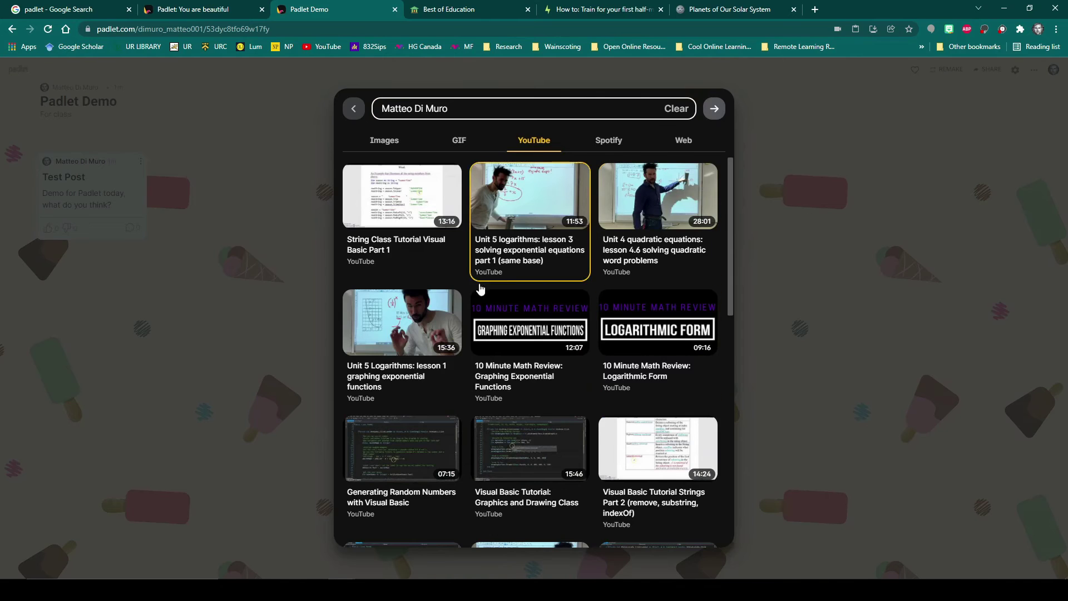
left_click(381, 339)
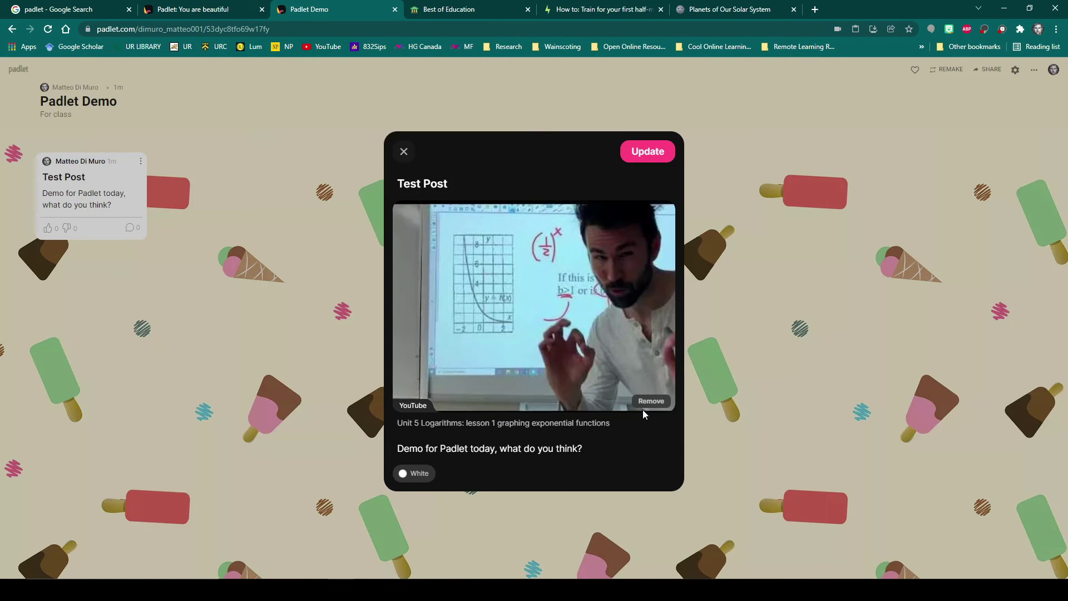
left_click(658, 157)
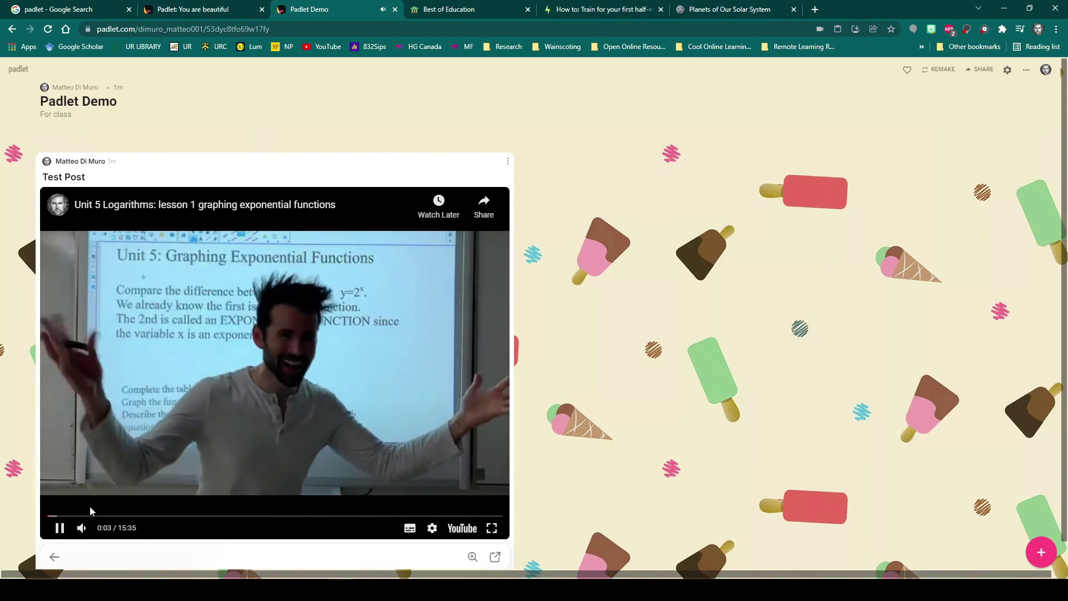
left_click(59, 527)
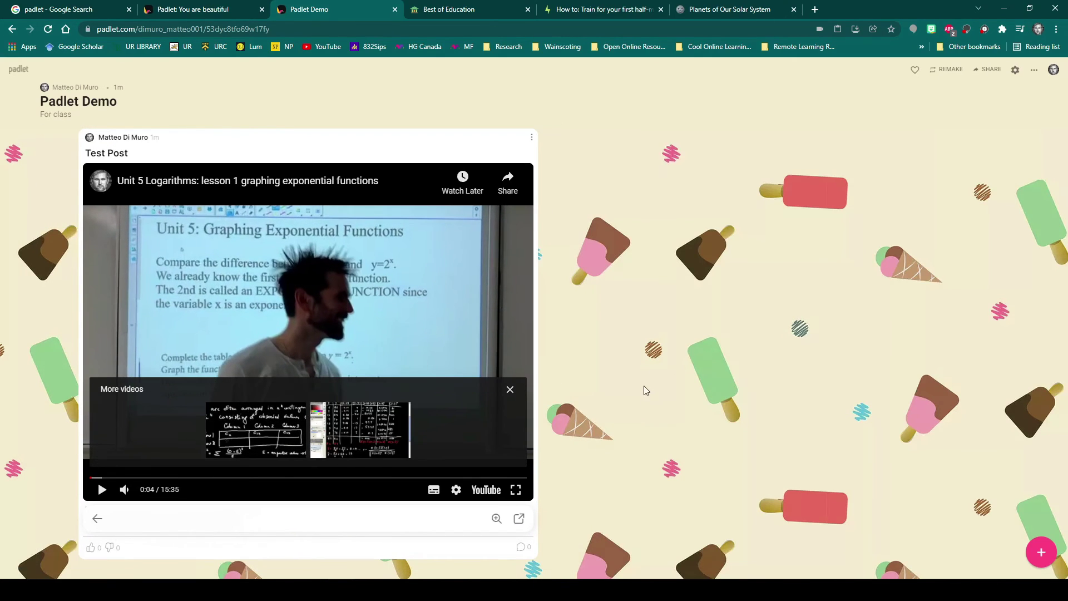
Add the comment "Hi! great video" to Test Post and upvote the post.
left_click(522, 551)
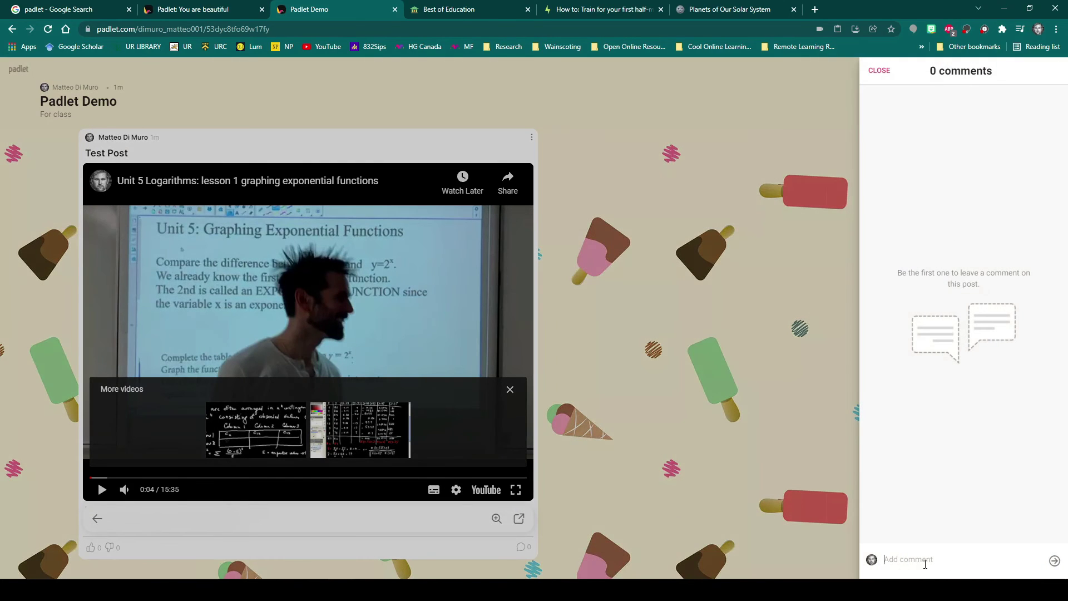
type("Hi! great video")
left_click(1054, 560)
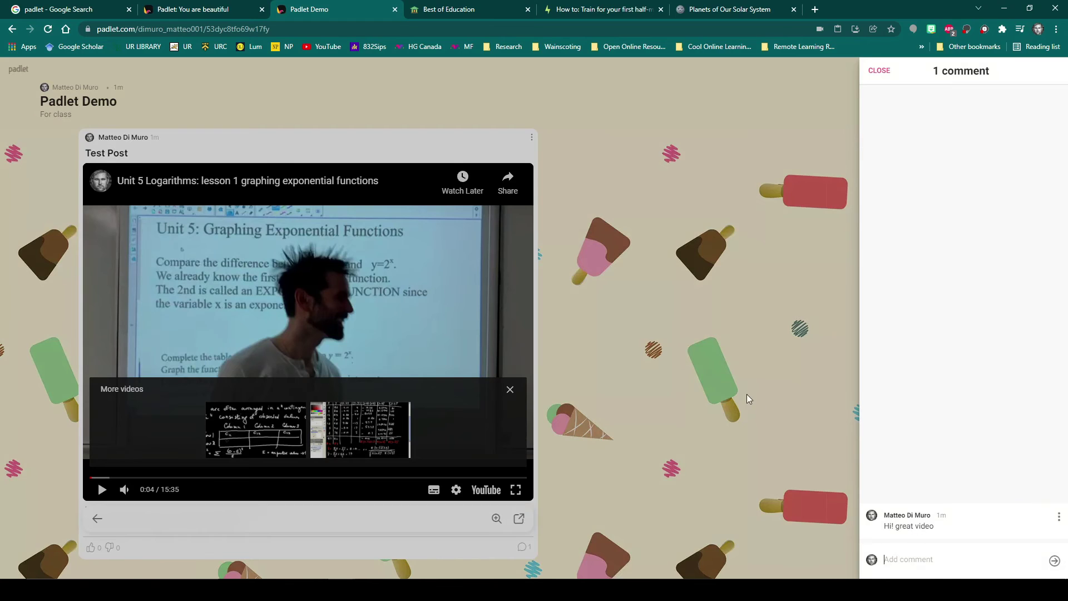
left_click(746, 393)
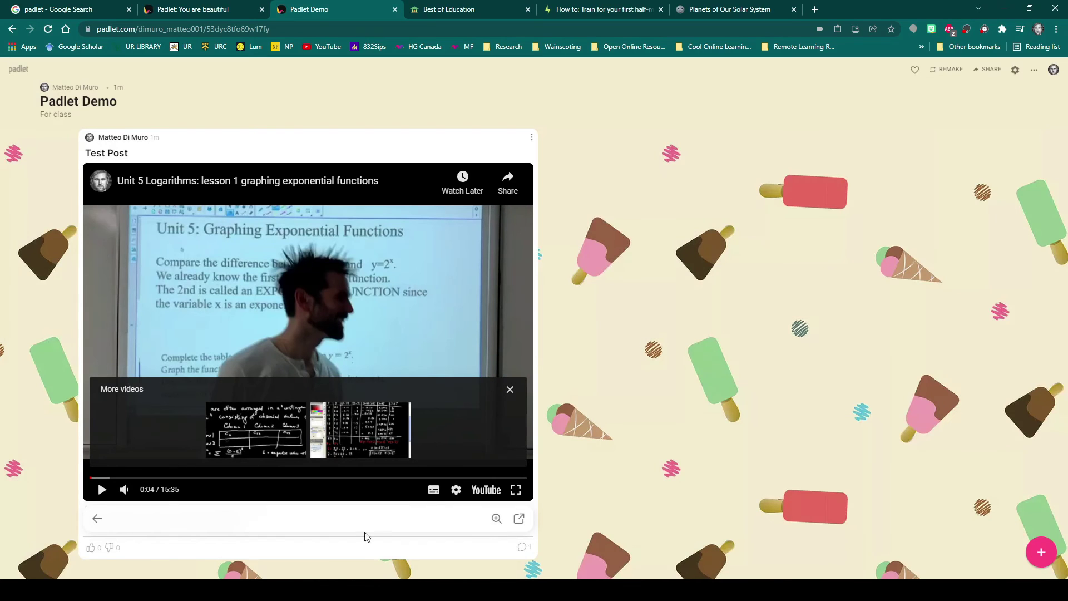
left_click(91, 548)
Check the padlet's sharing options, including adding members, and copy the padlet's link to the clipboard.
left_click(989, 71)
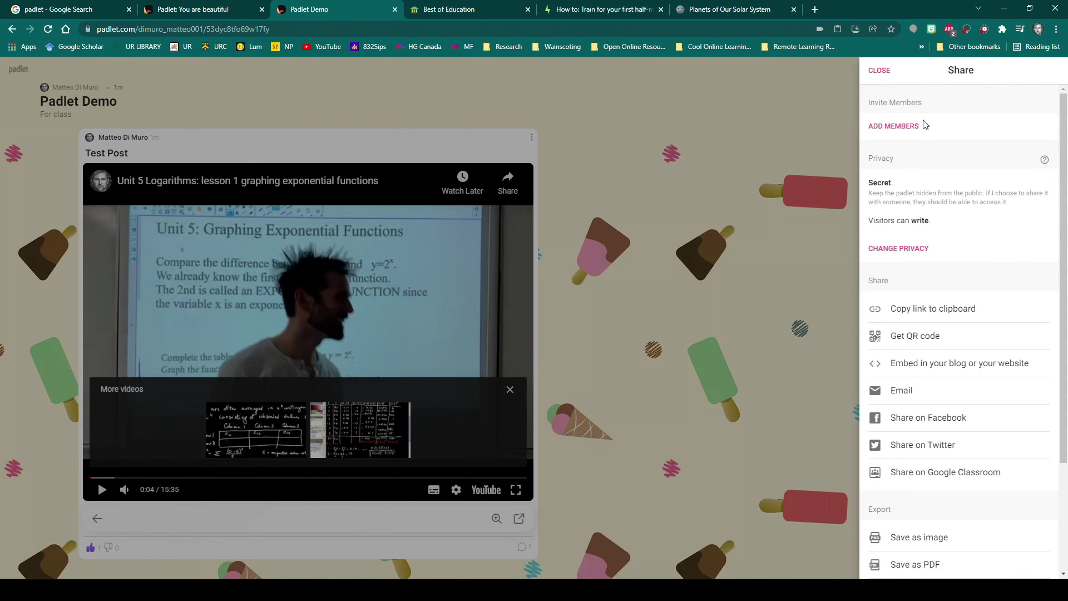
left_click(906, 125)
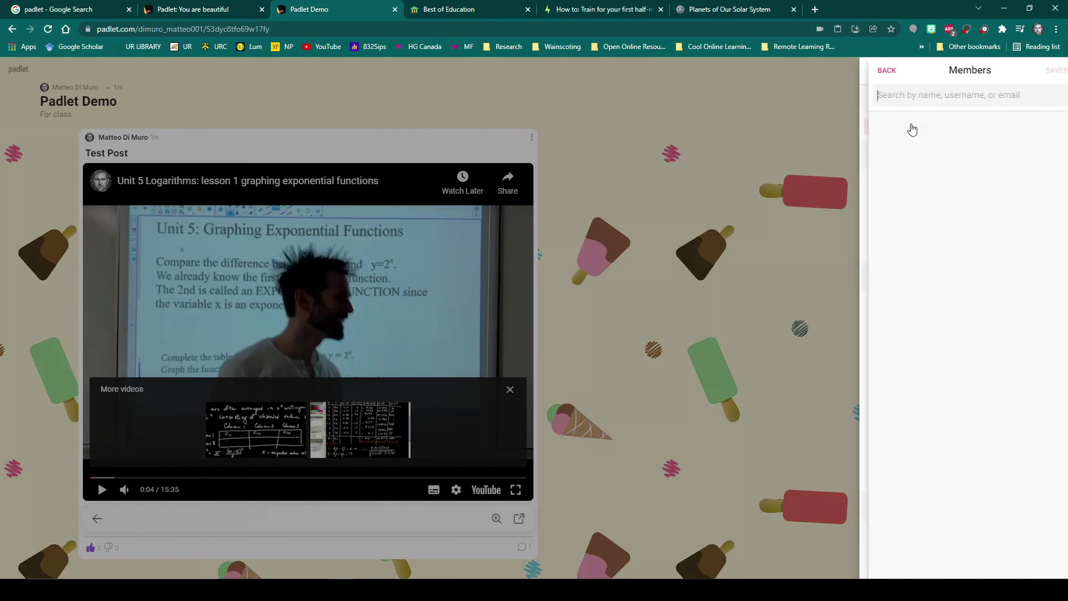
left_click(885, 75)
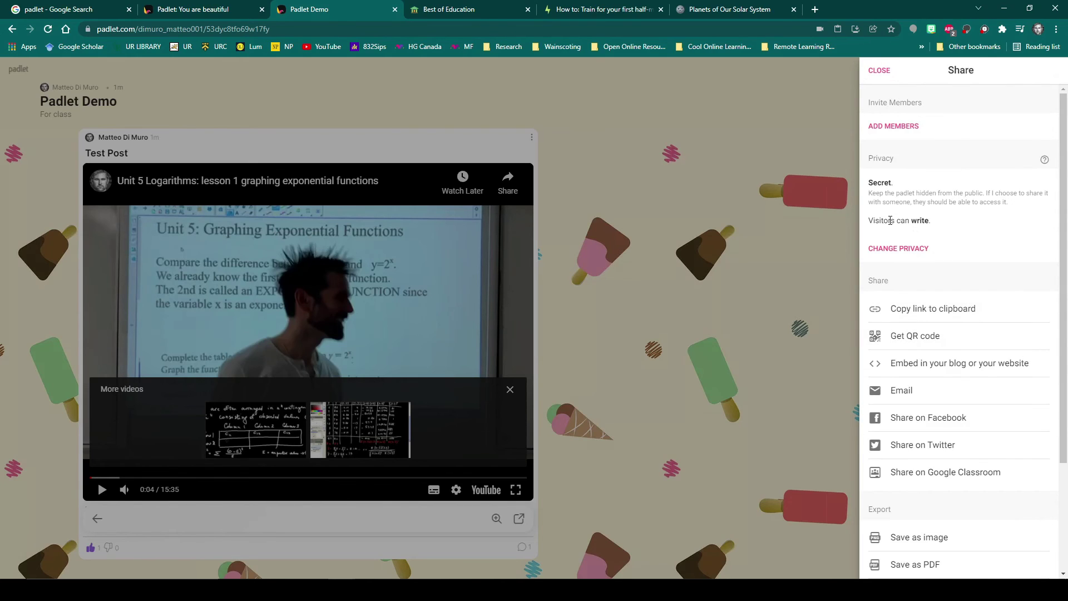
left_click(934, 316)
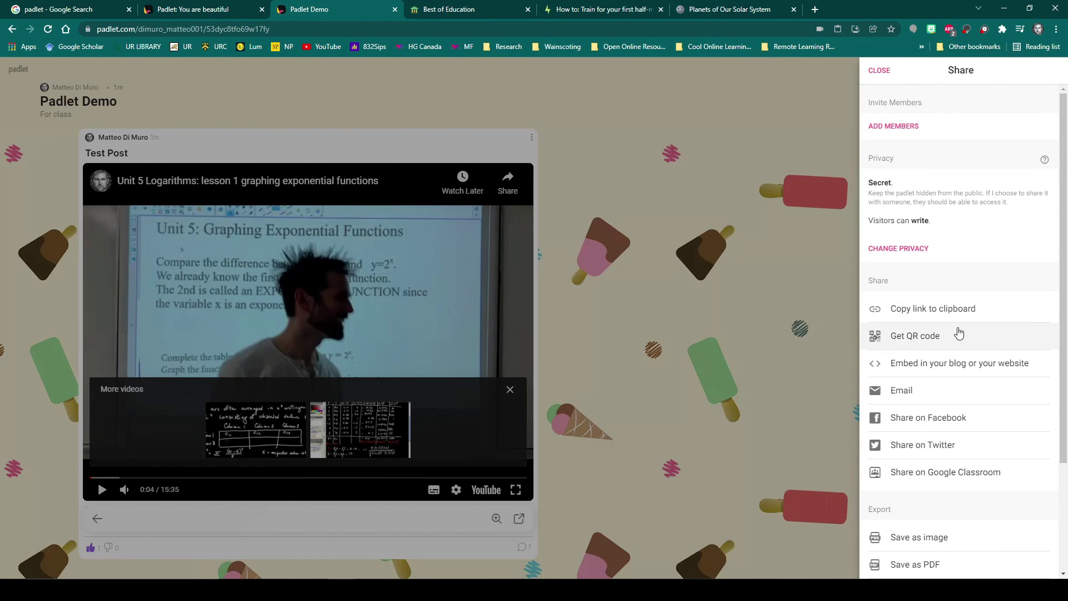
View the padlet's QR code without downloading it, and look through the remaining sharing and export options.
left_click(920, 336)
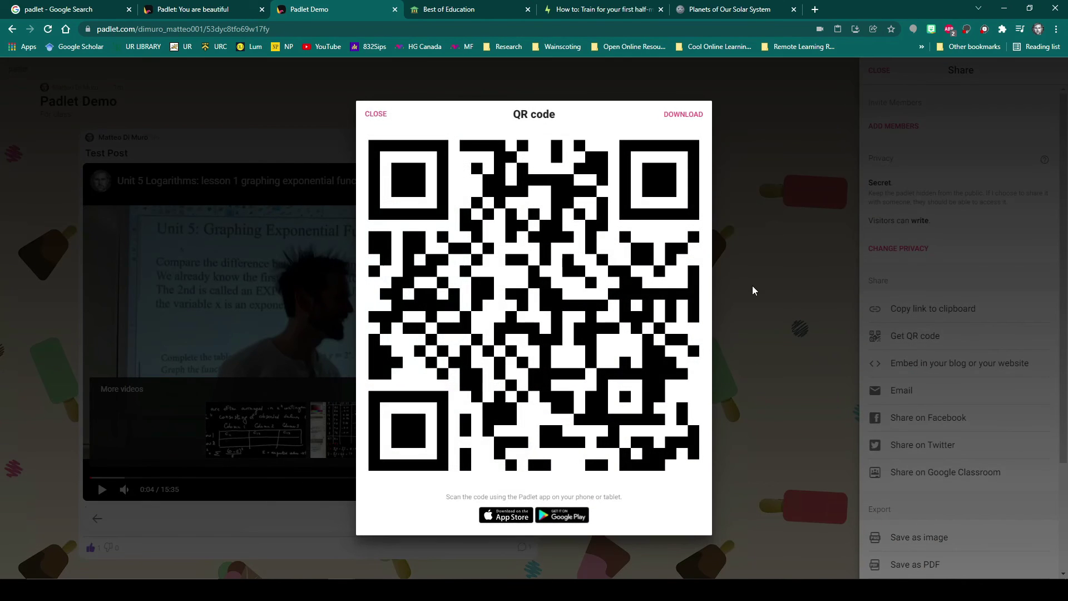
left_click(373, 113)
scroll(956, 317, "down", 3)
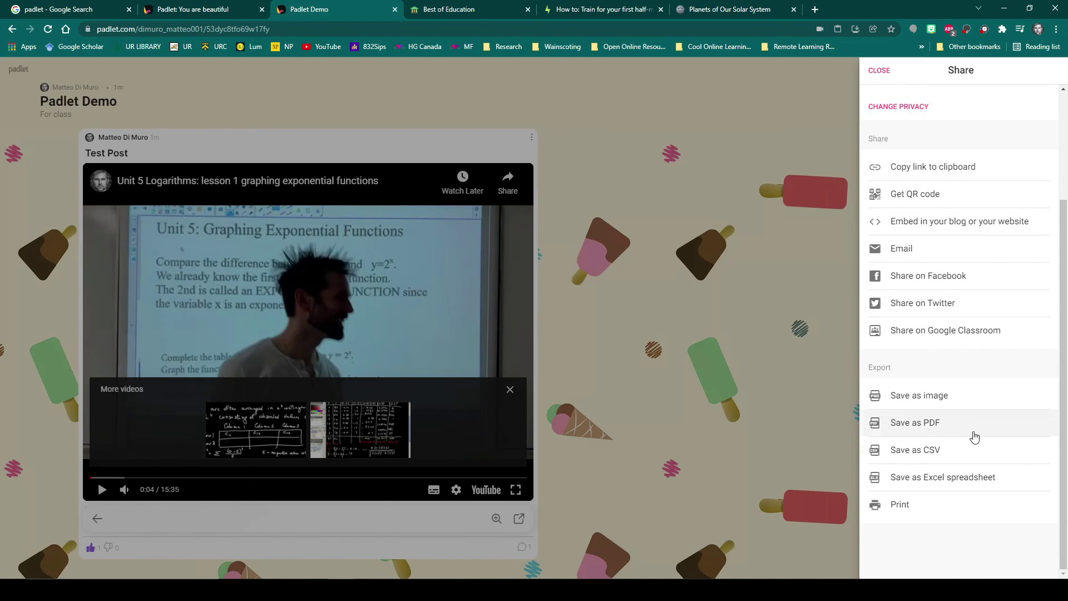
scroll(990, 445, "up", 3)
scroll(991, 450, "down", 3)
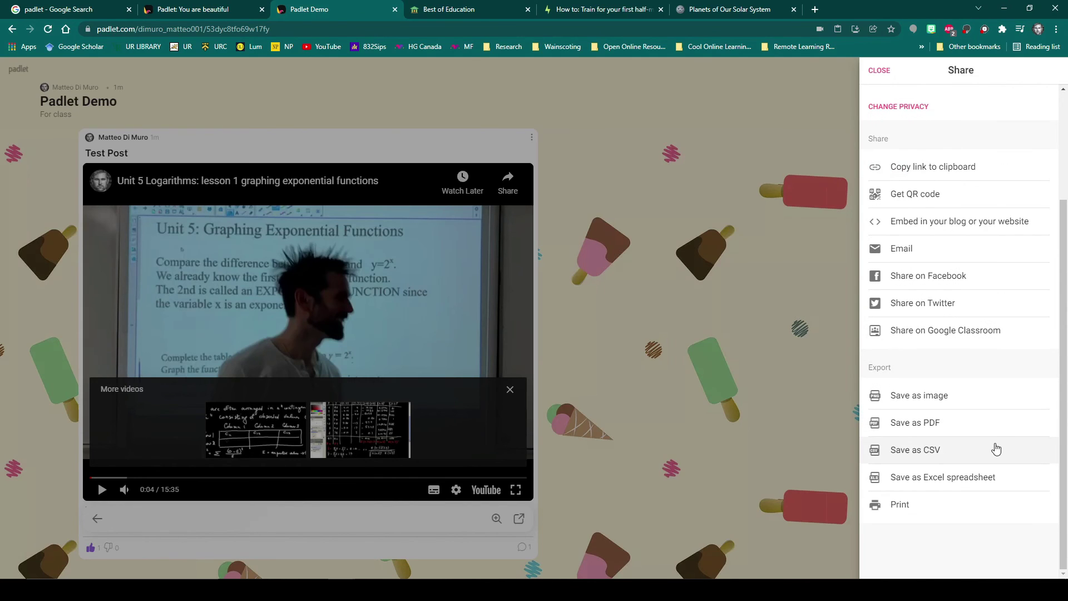
scroll(967, 509, "up", 3)
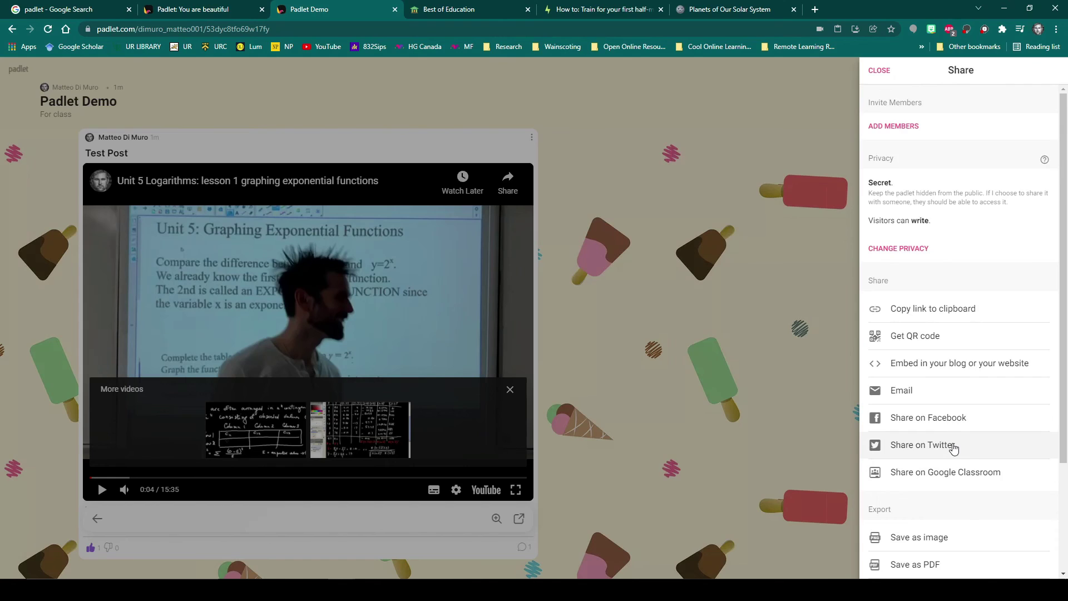
scroll(953, 447, "down", 3)
scroll(940, 453, "up", 3)
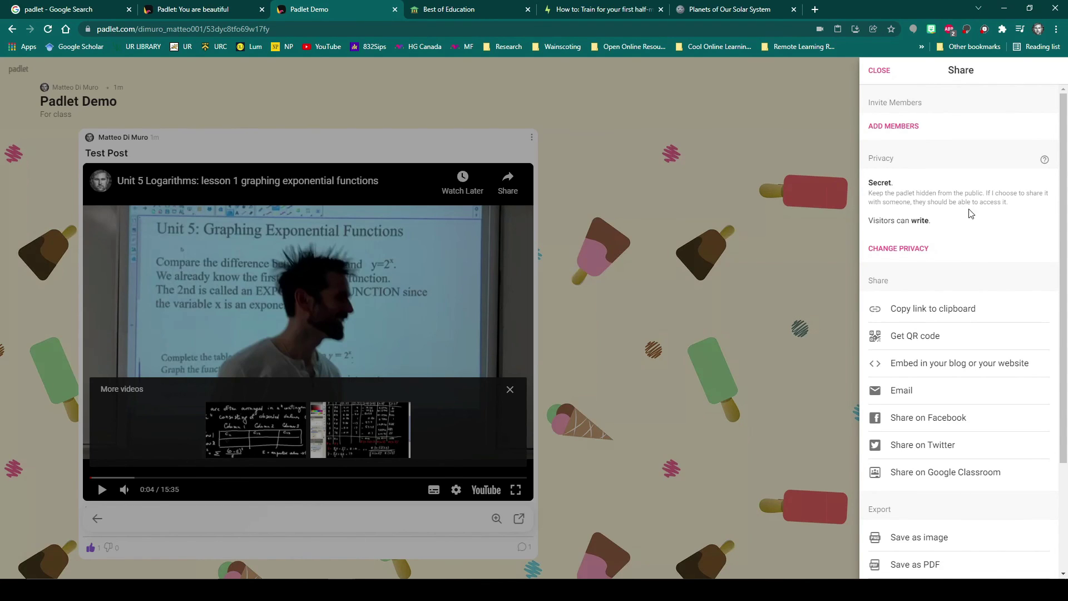
Check the padlet's current privacy and visitor permission, and open its privacy settings for changing.
left_click_drag(888, 220, 968, 224)
left_click(915, 252)
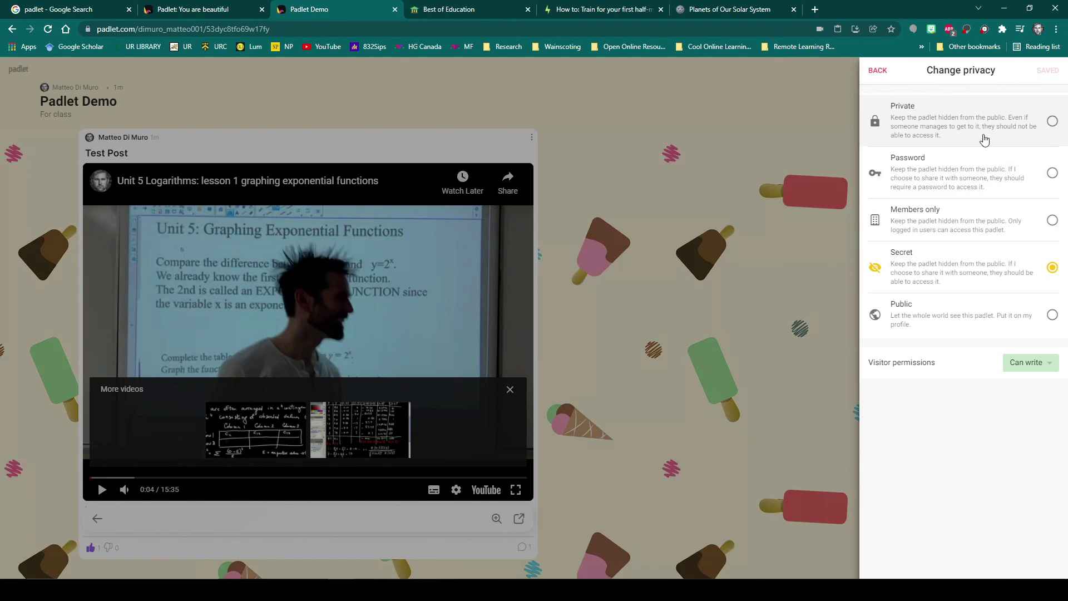